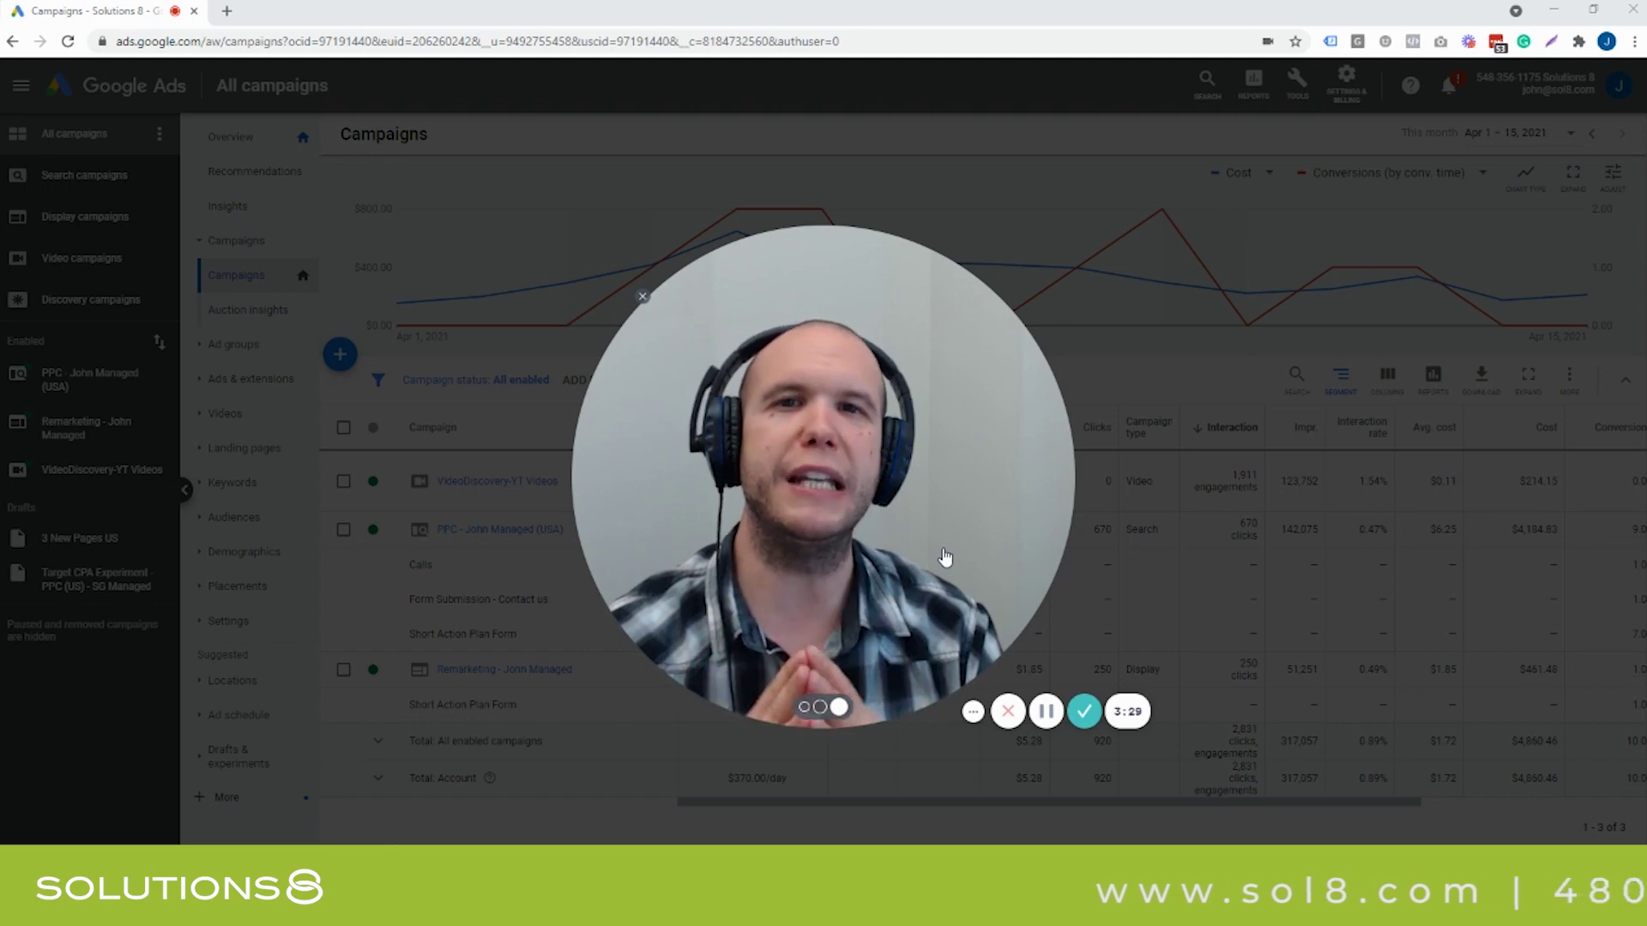
- Open Keyword Planner from the Tools menu's Planning section
click(802, 709)
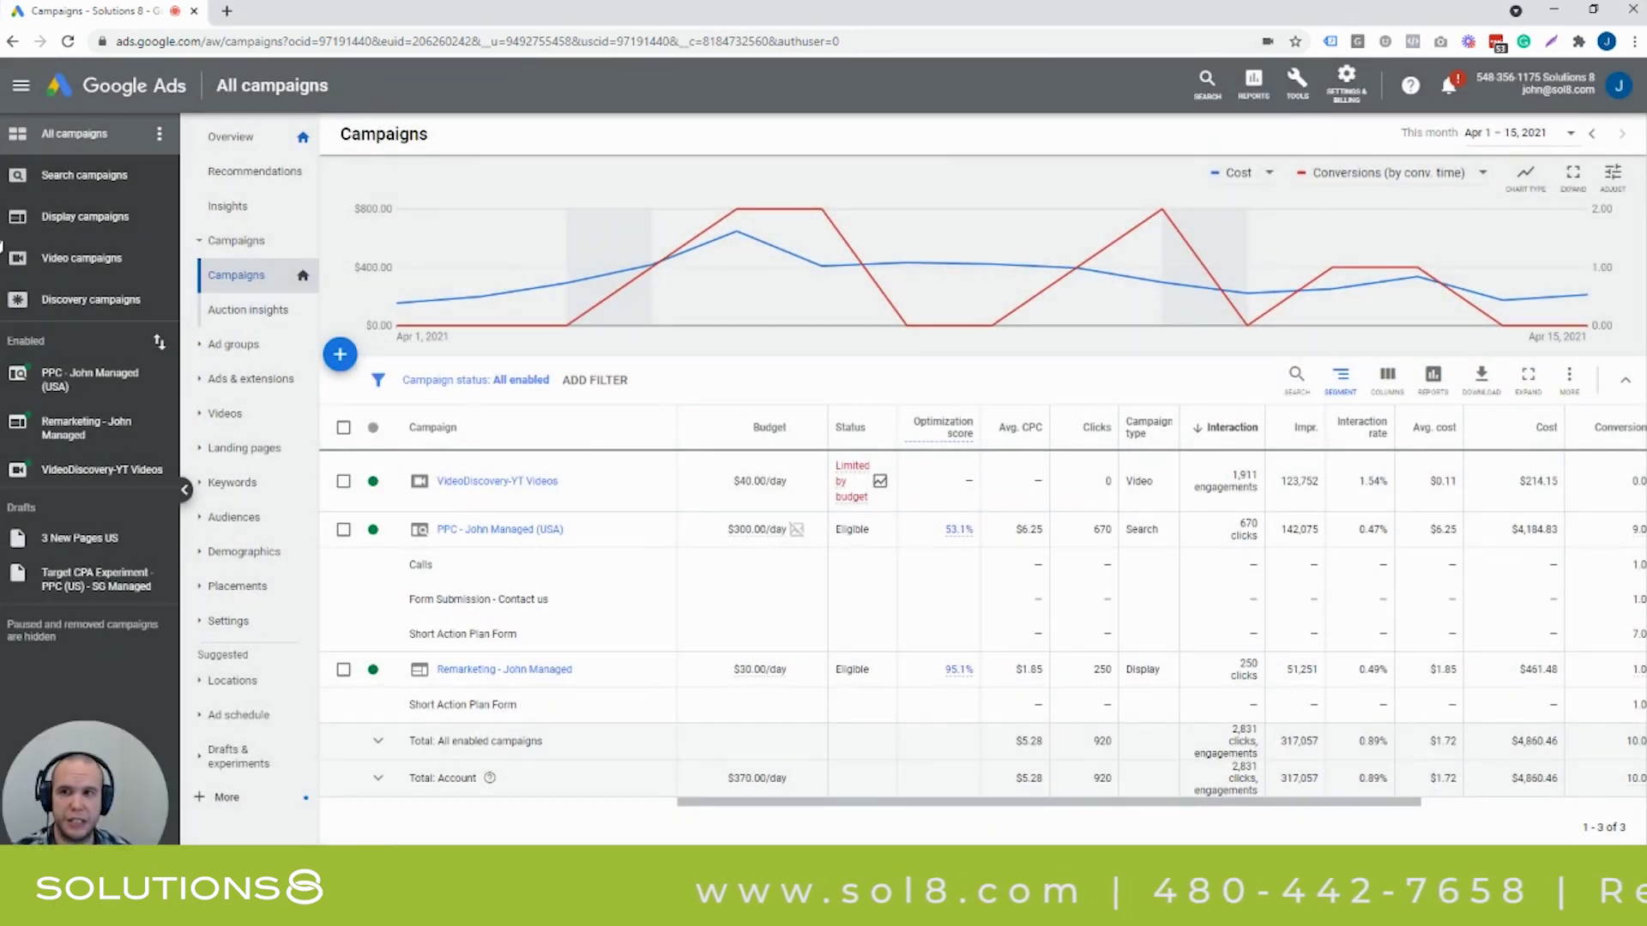
click(1315, 77)
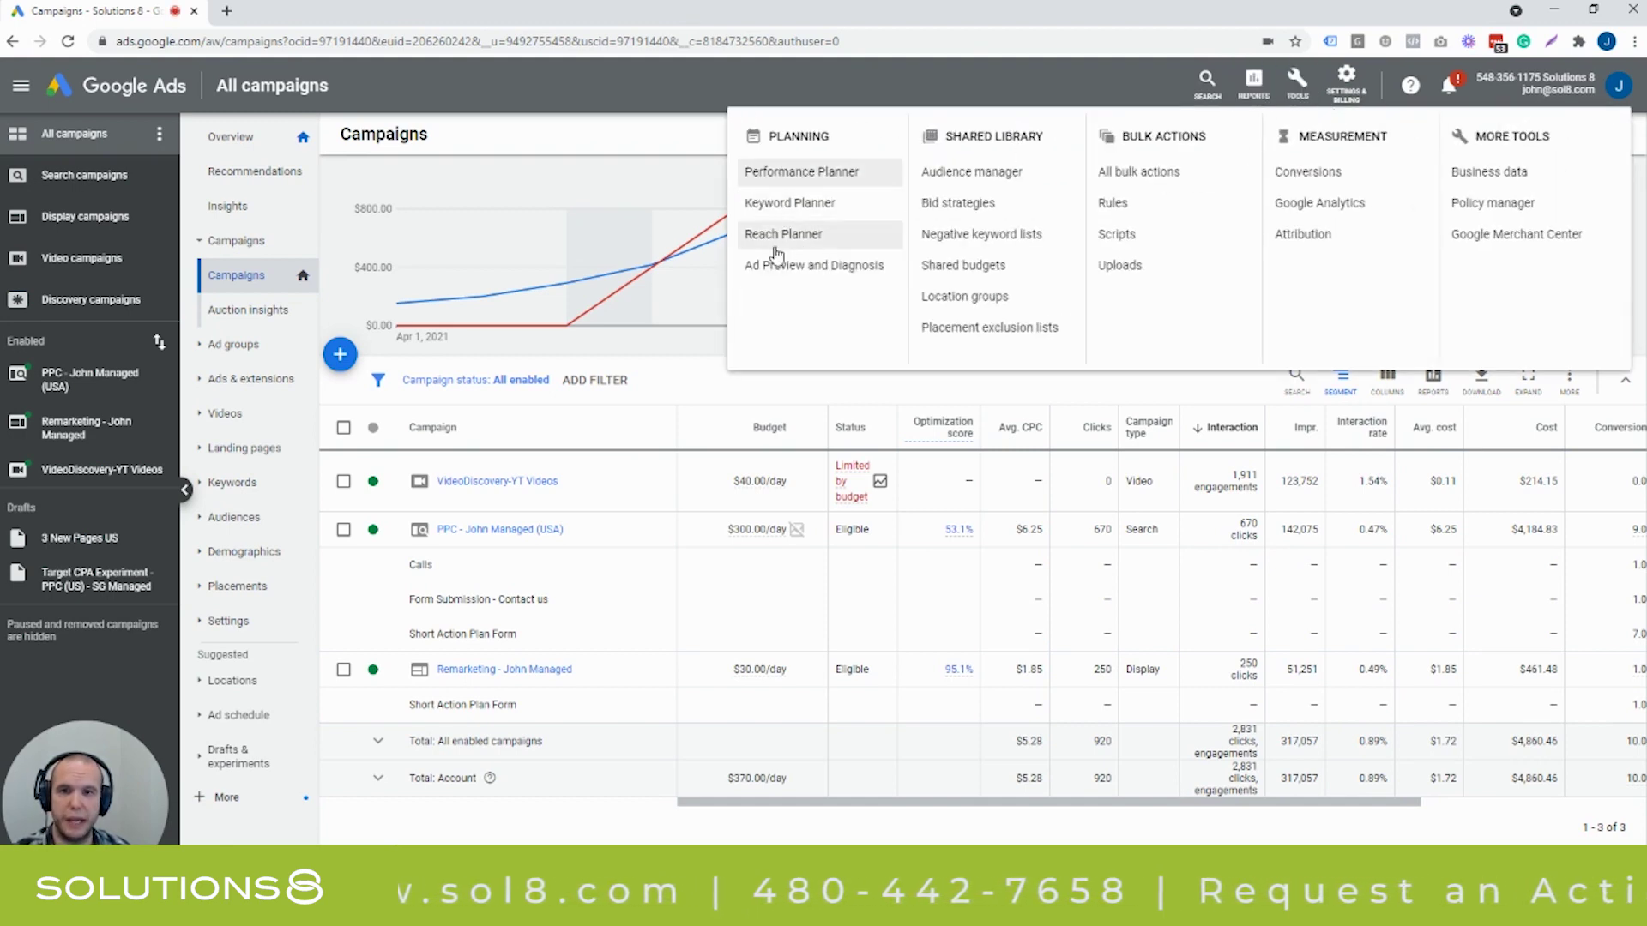
click(774, 206)
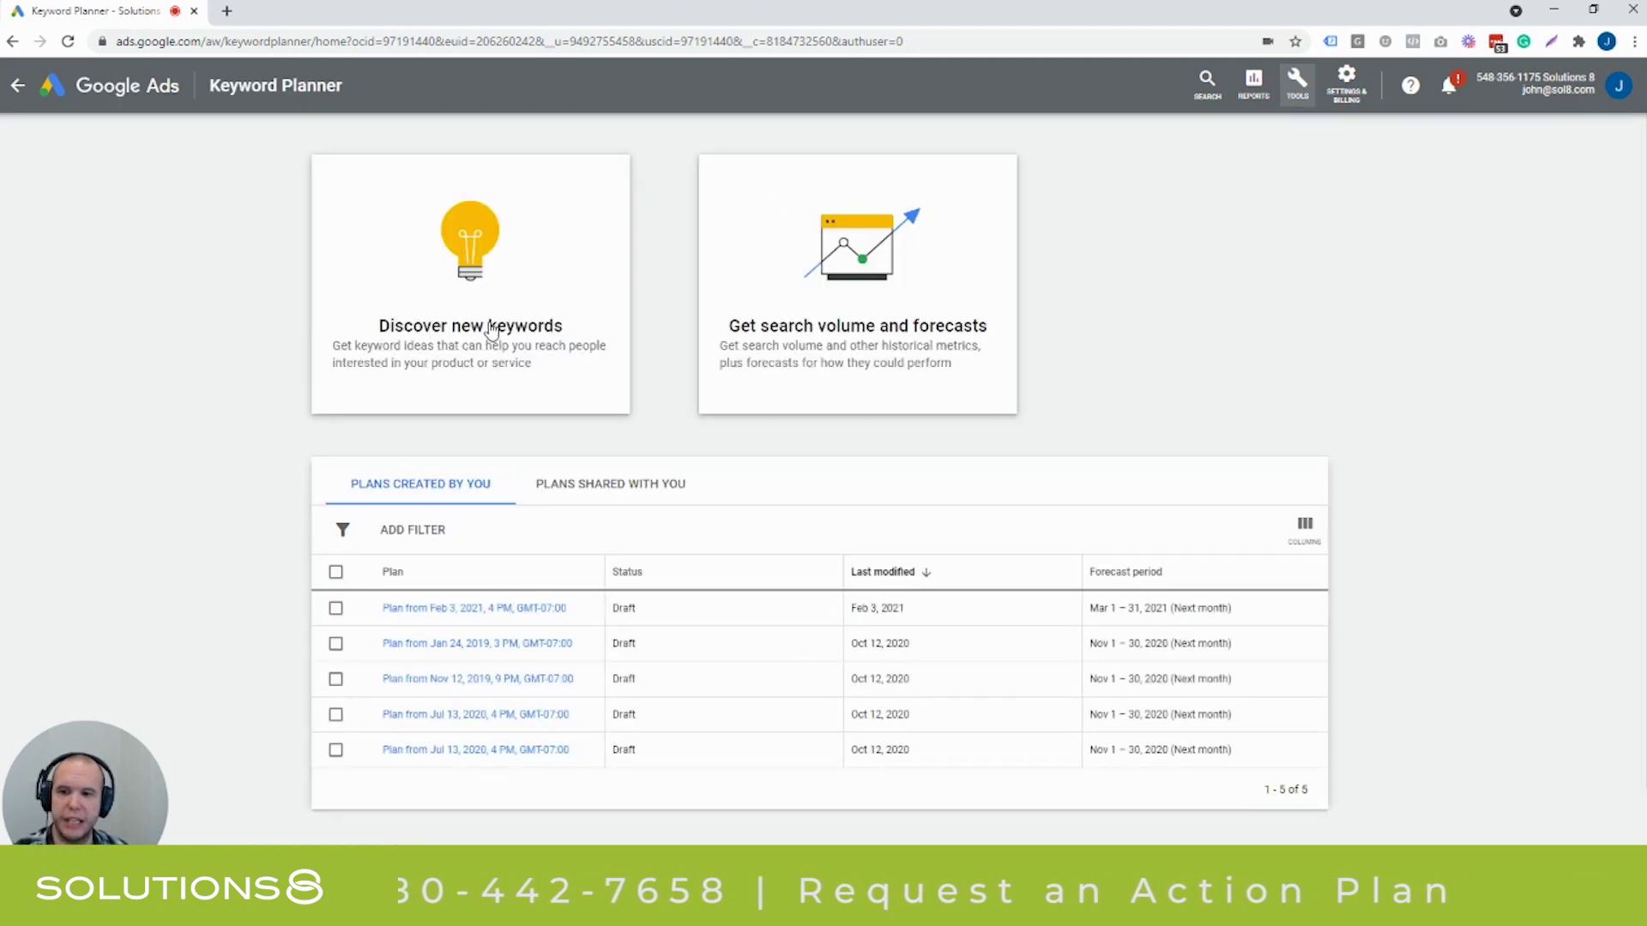
click(487, 332)
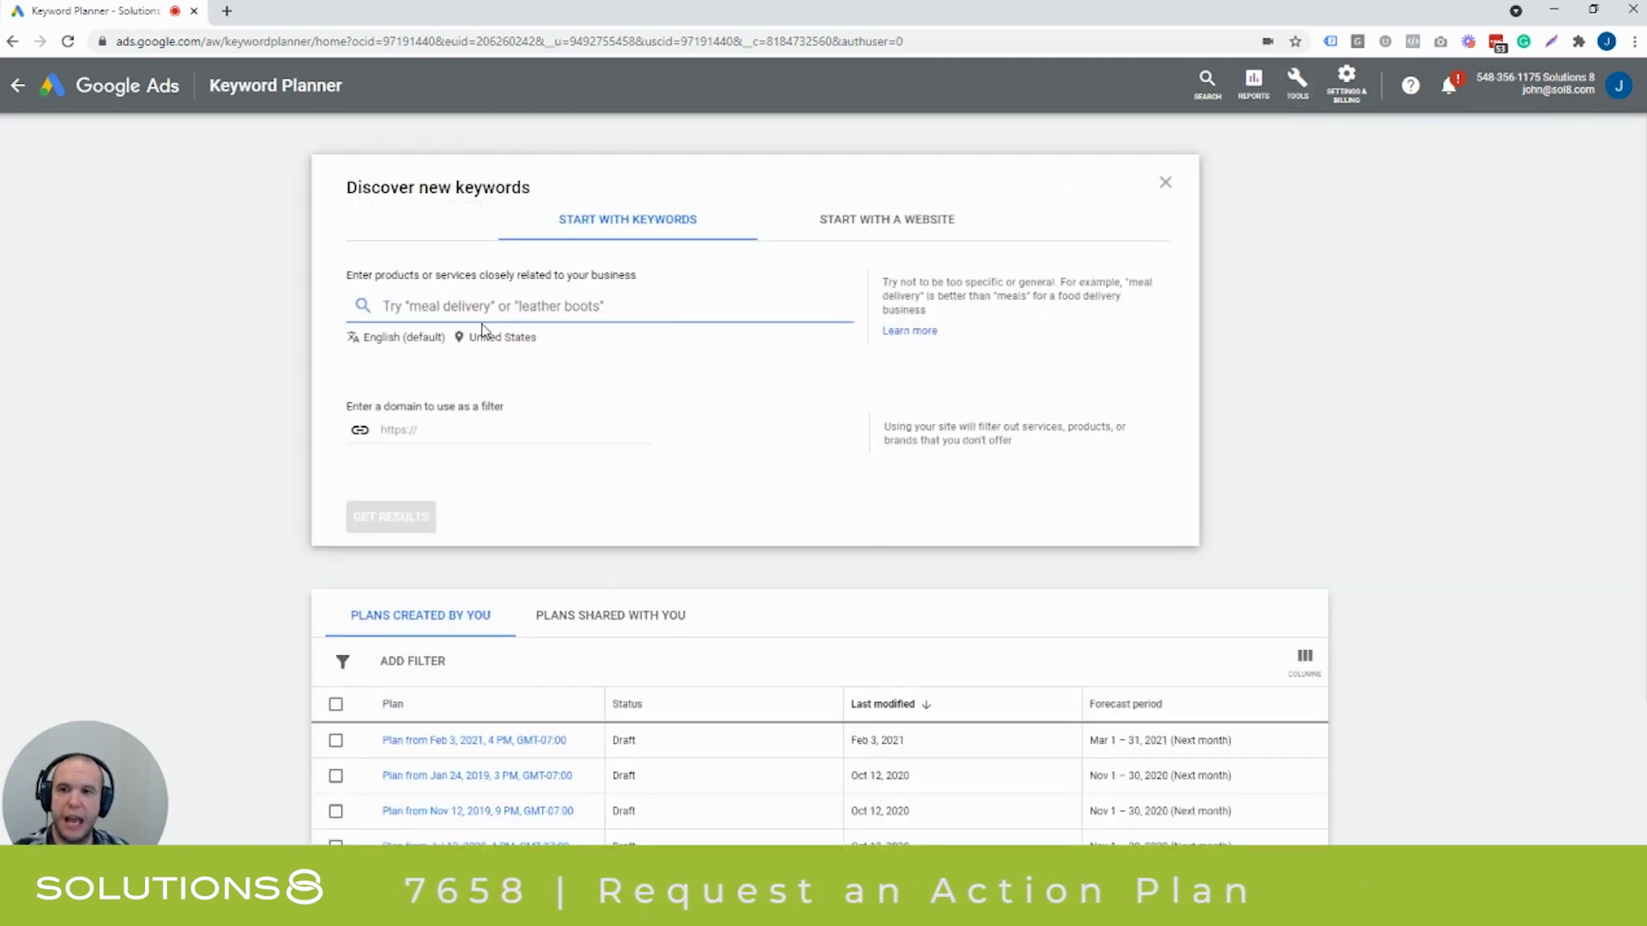
click(857, 220)
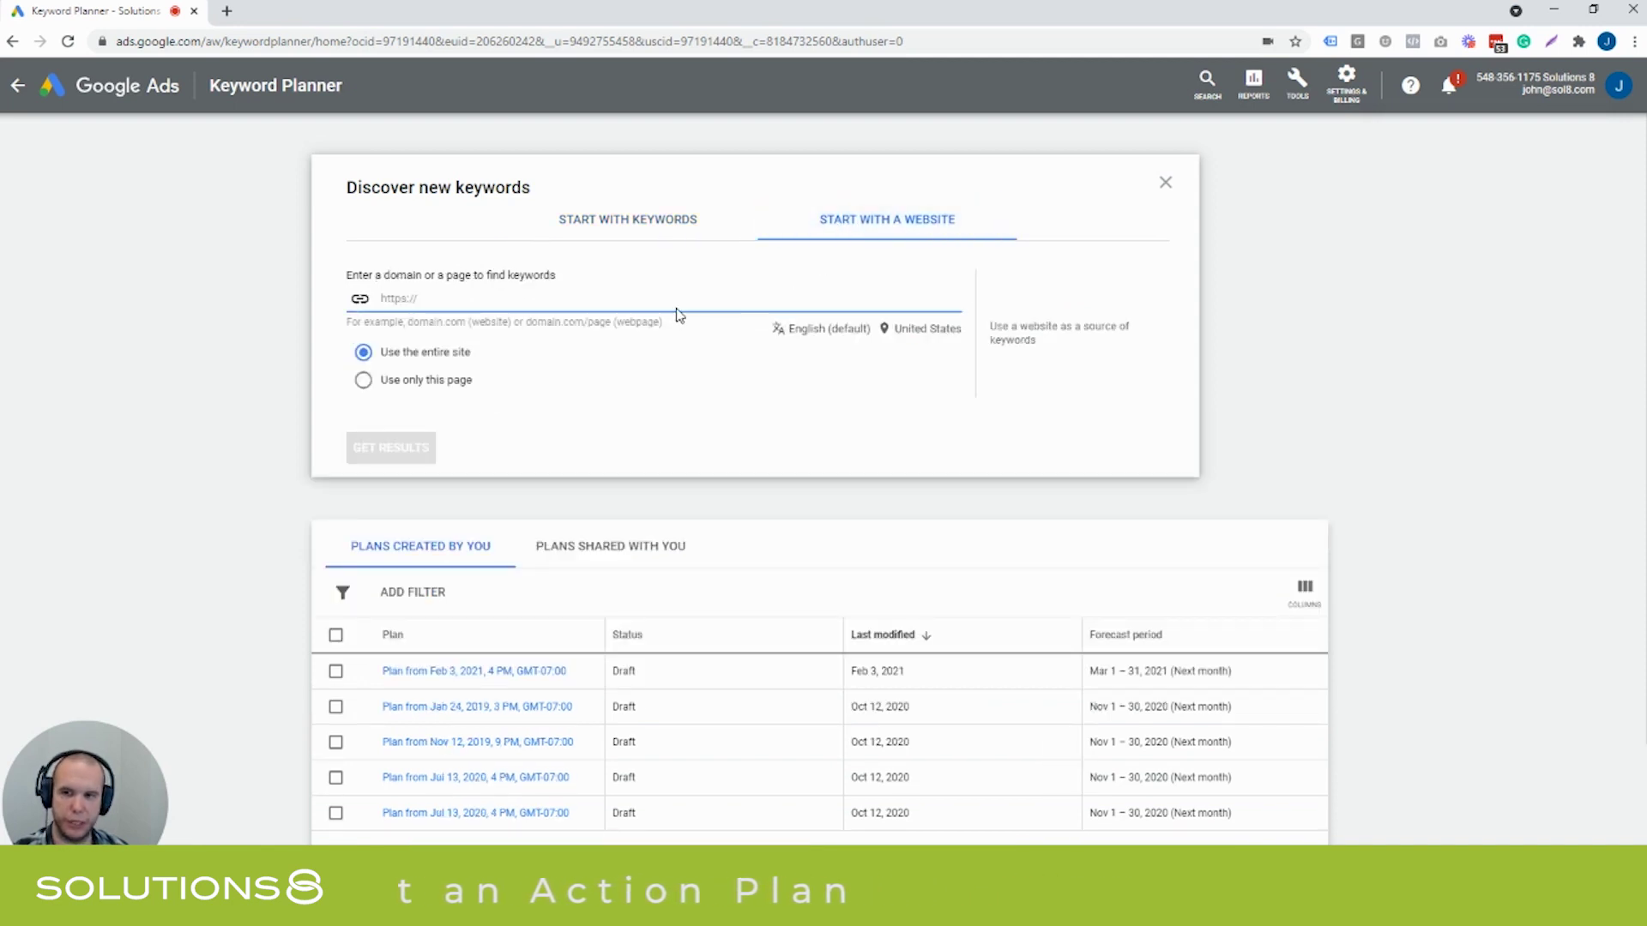
text(http)
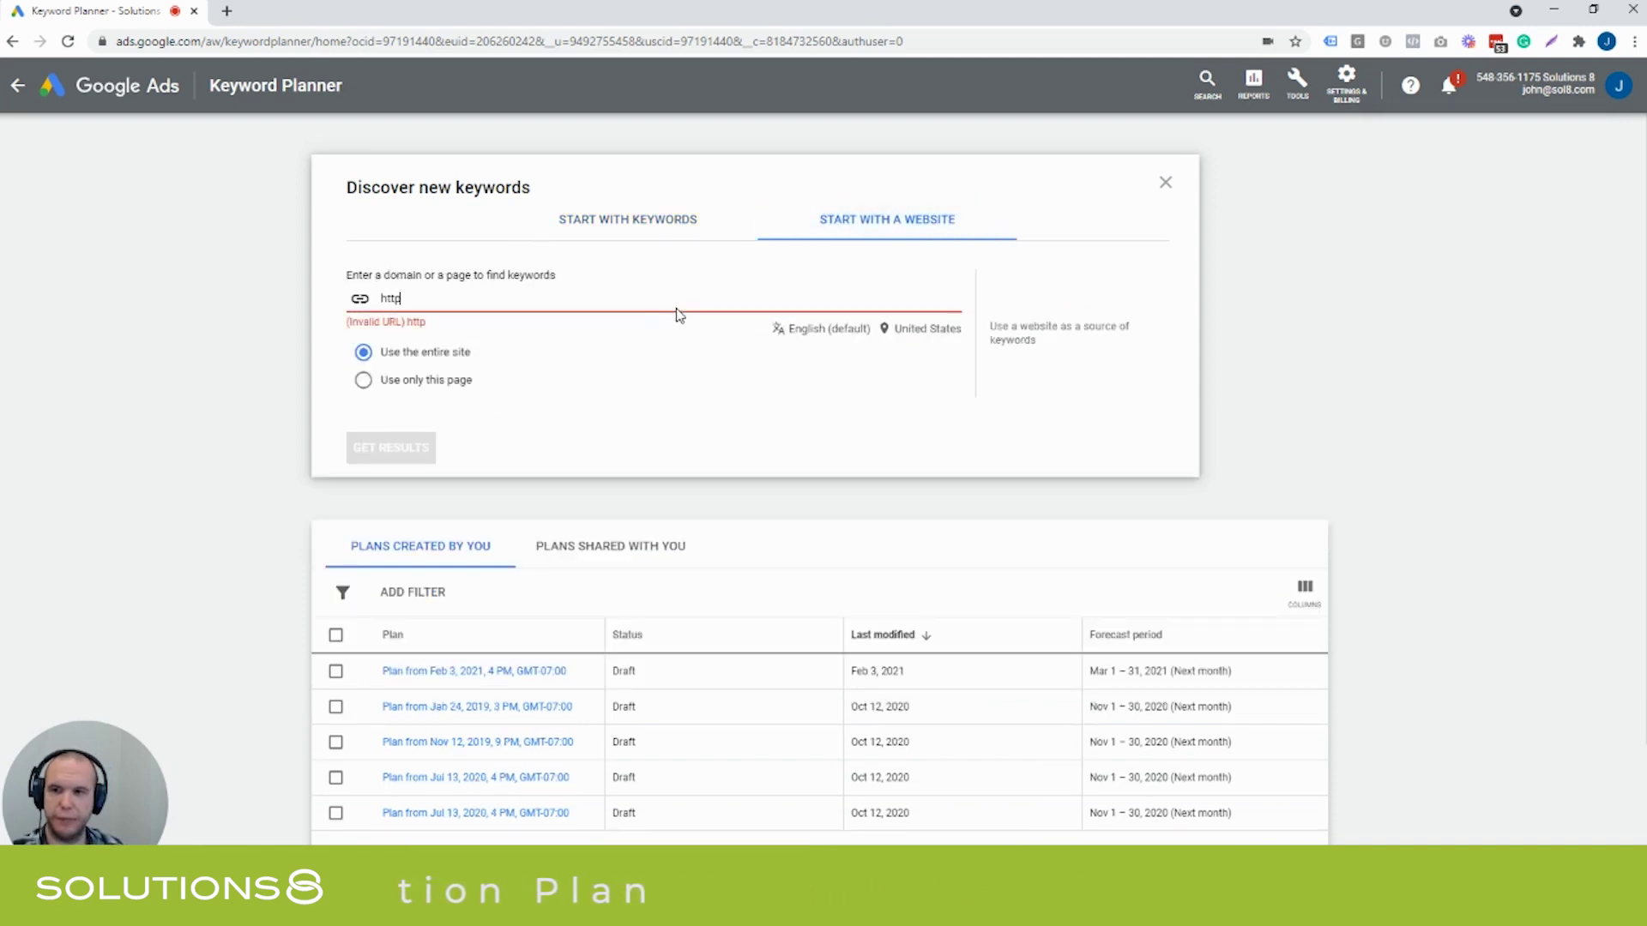
text(s://sol8.)
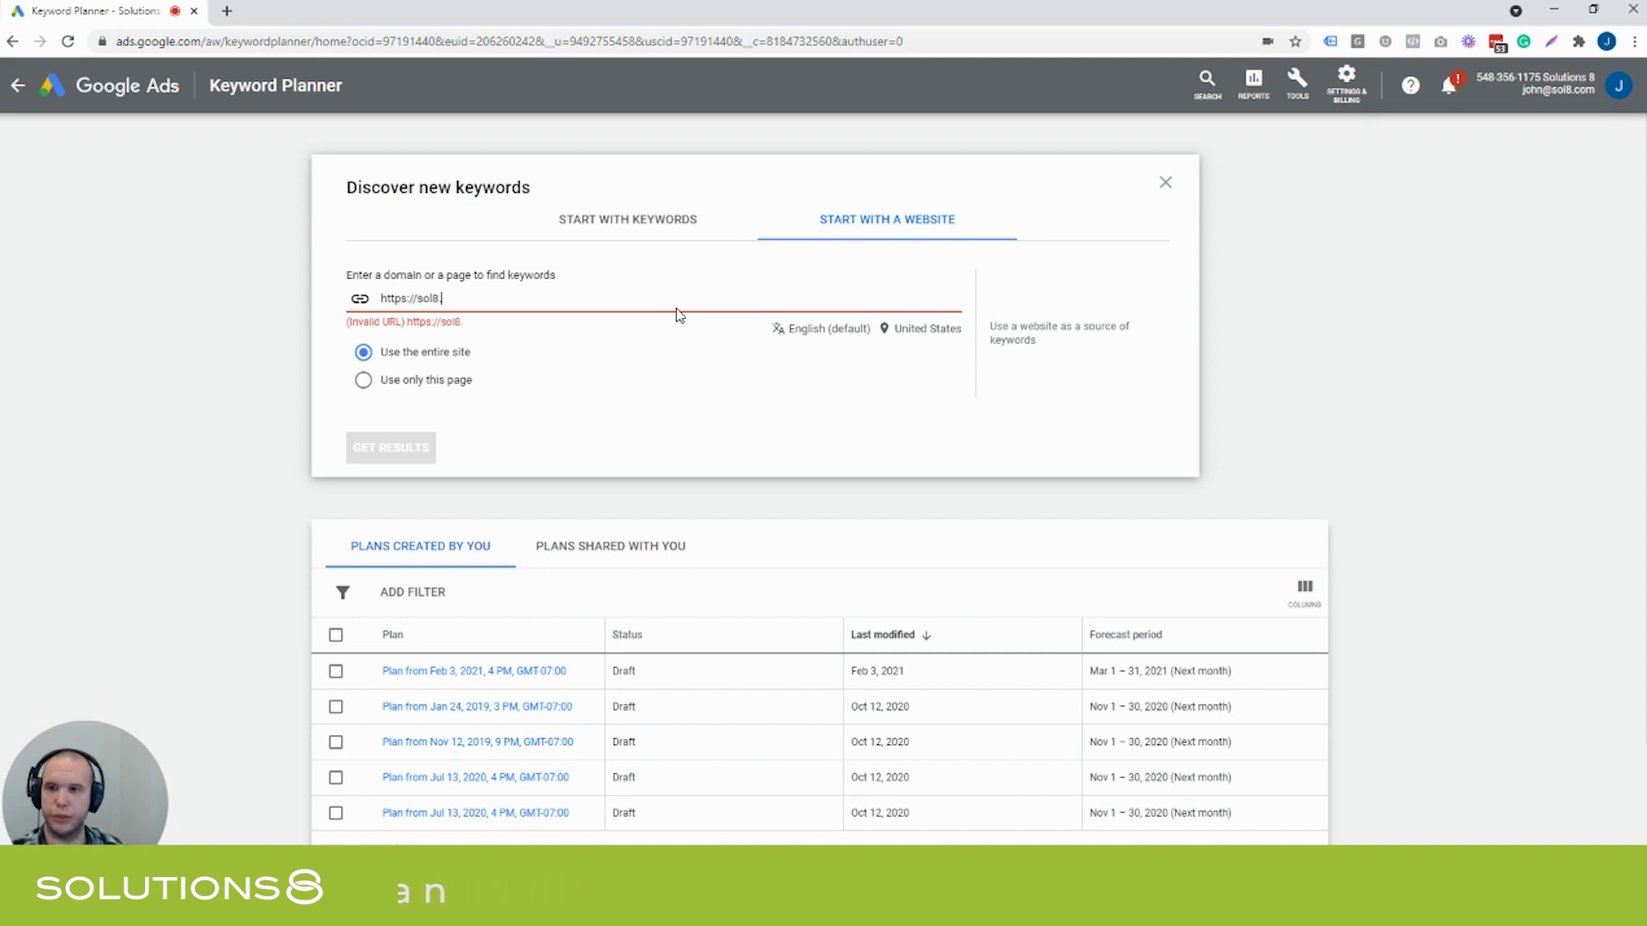
text(com)
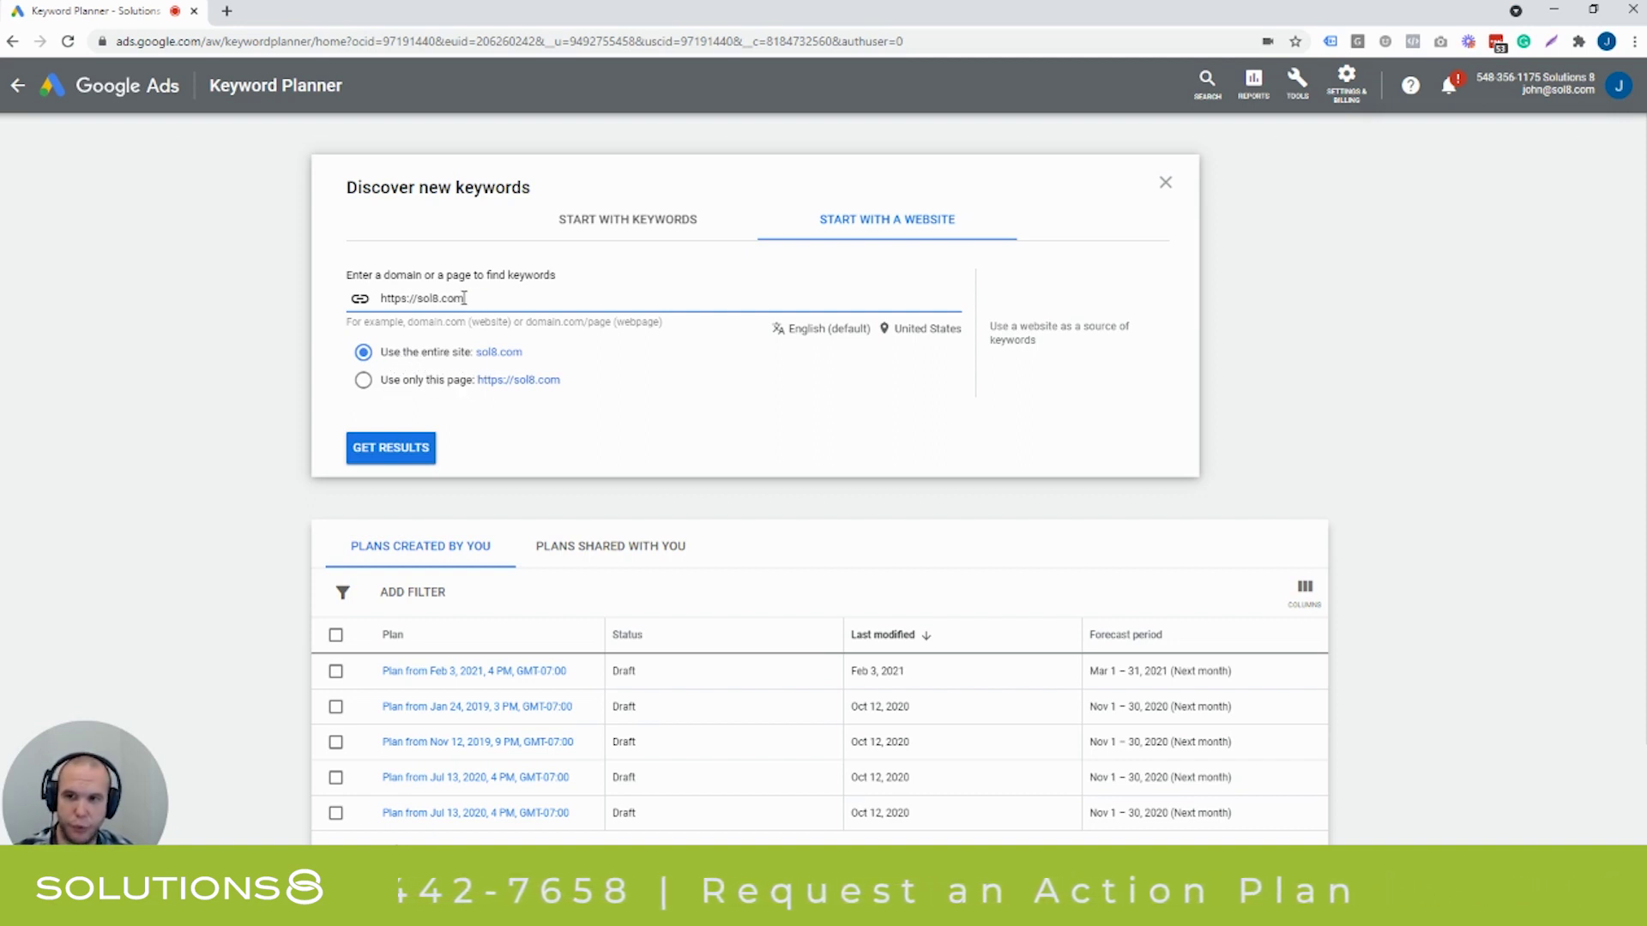
click(494, 302)
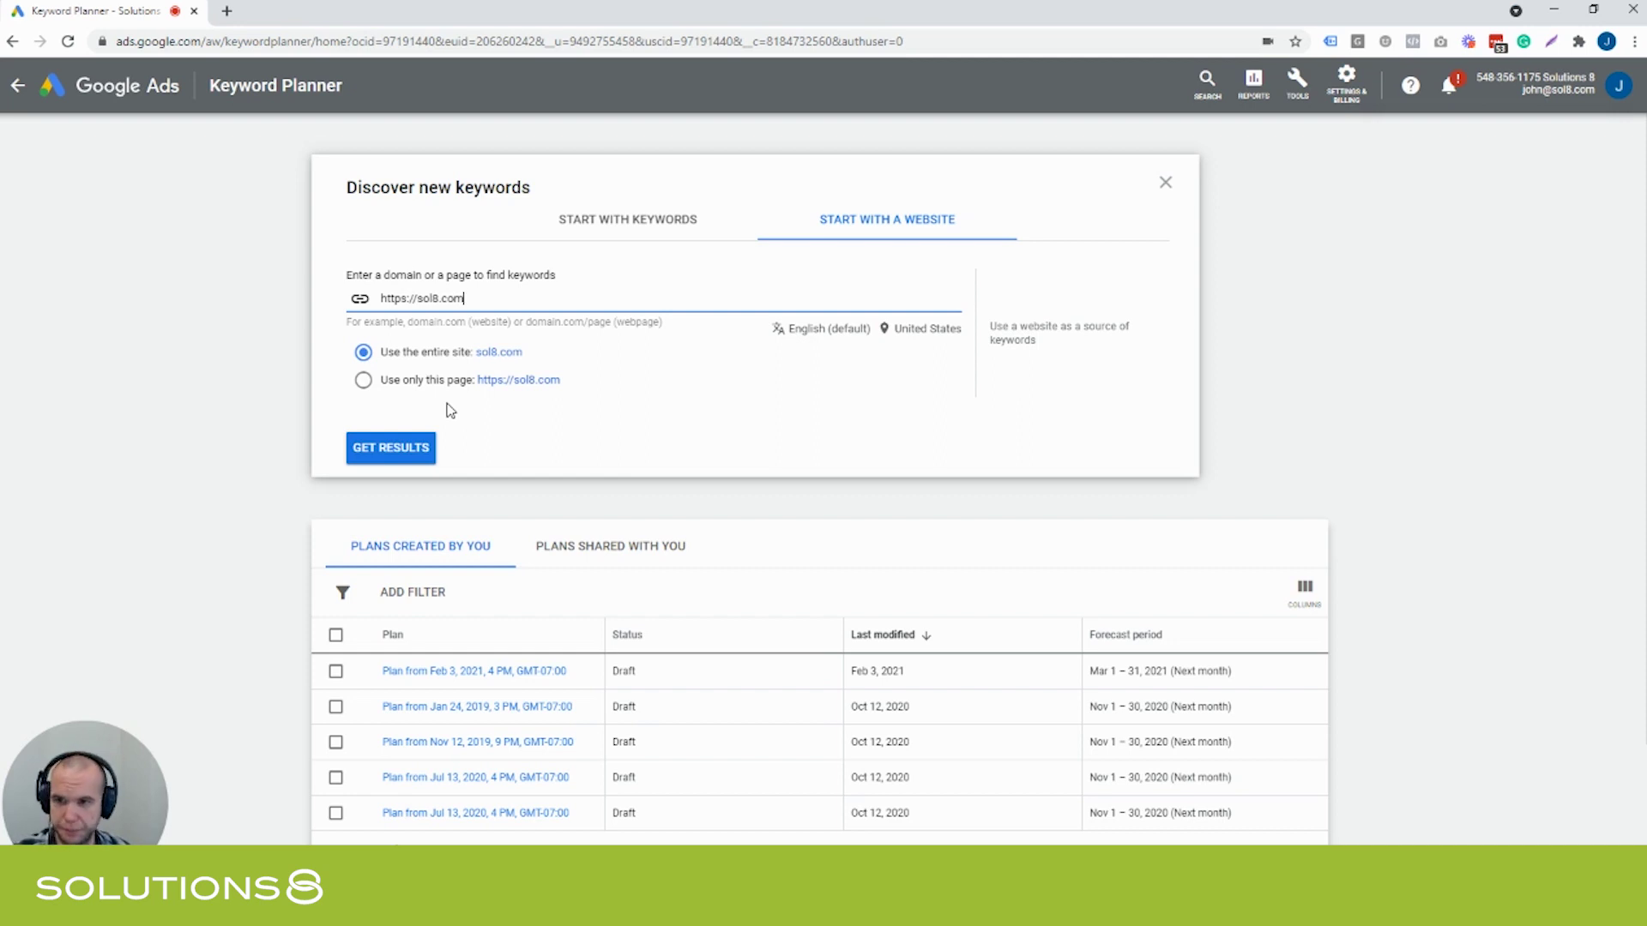
- Generate the 2,248 sol8.com keyword ideas and review searches, competition and top-of-page bids
click(397, 448)
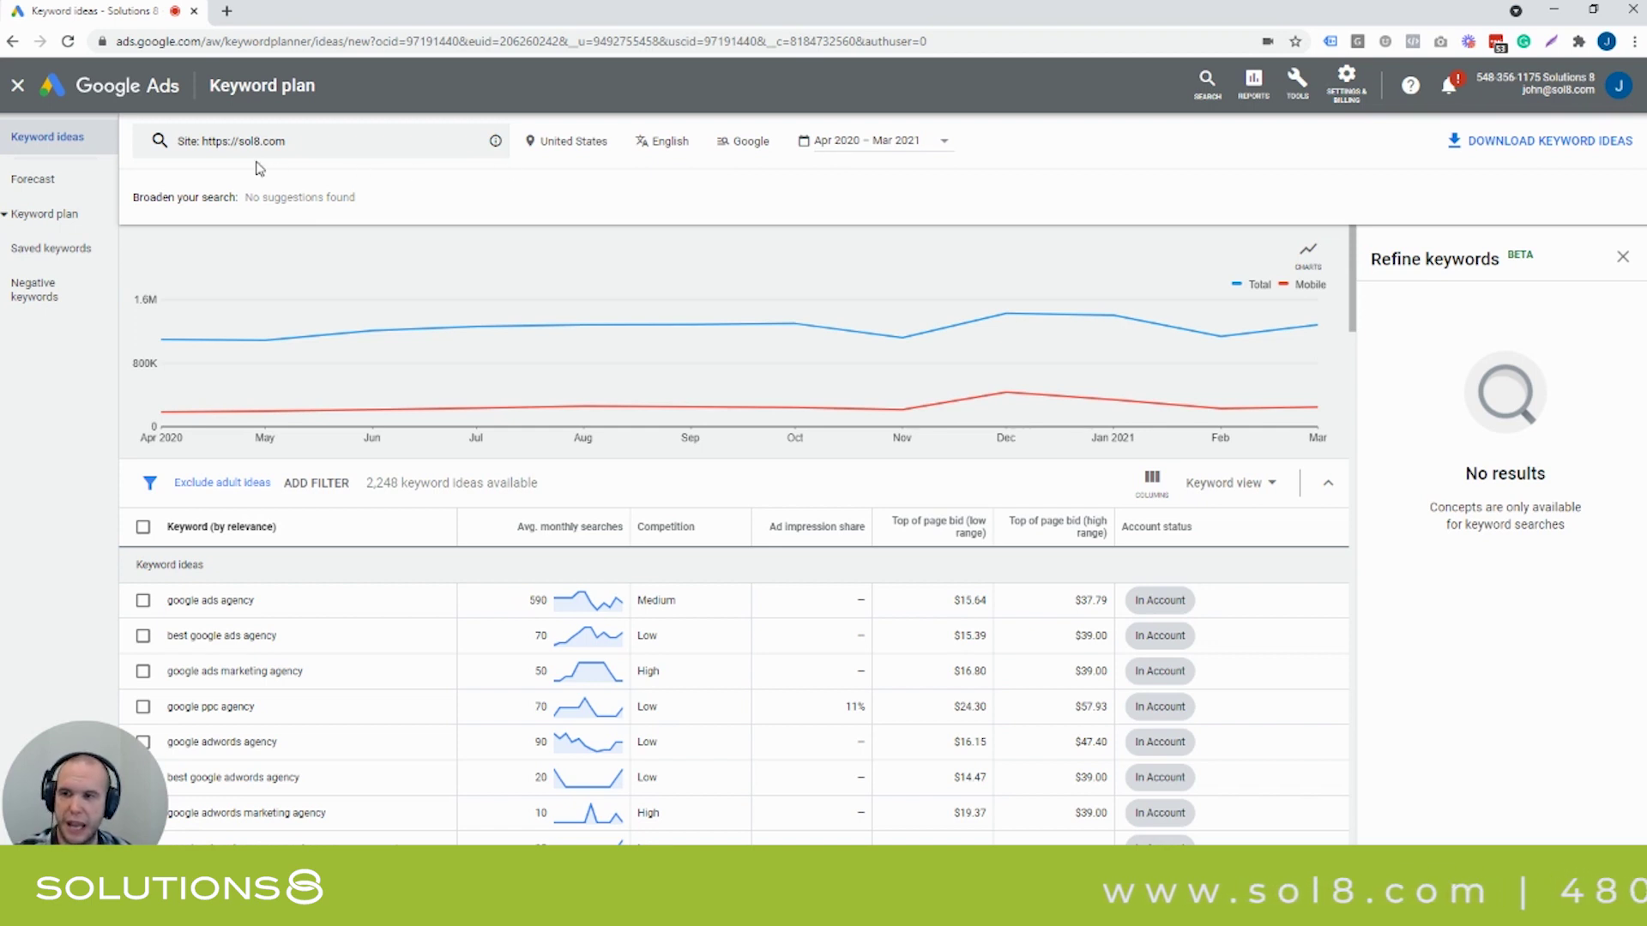
scroll(589, 322, down, 2)
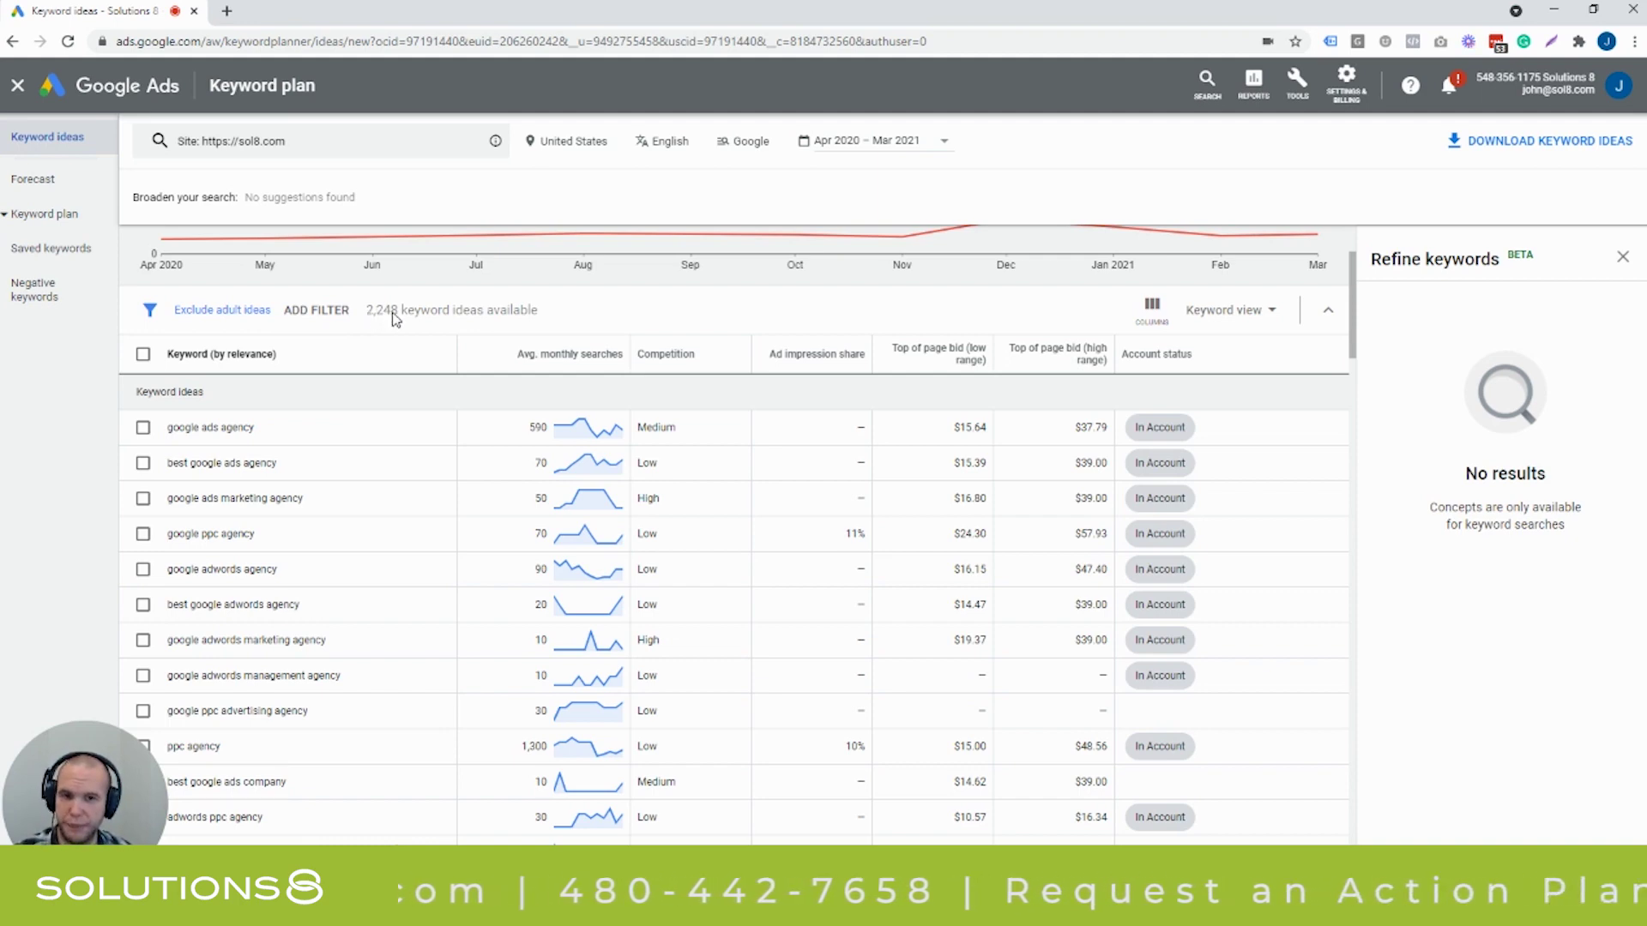
scroll(396, 317, down, 1)
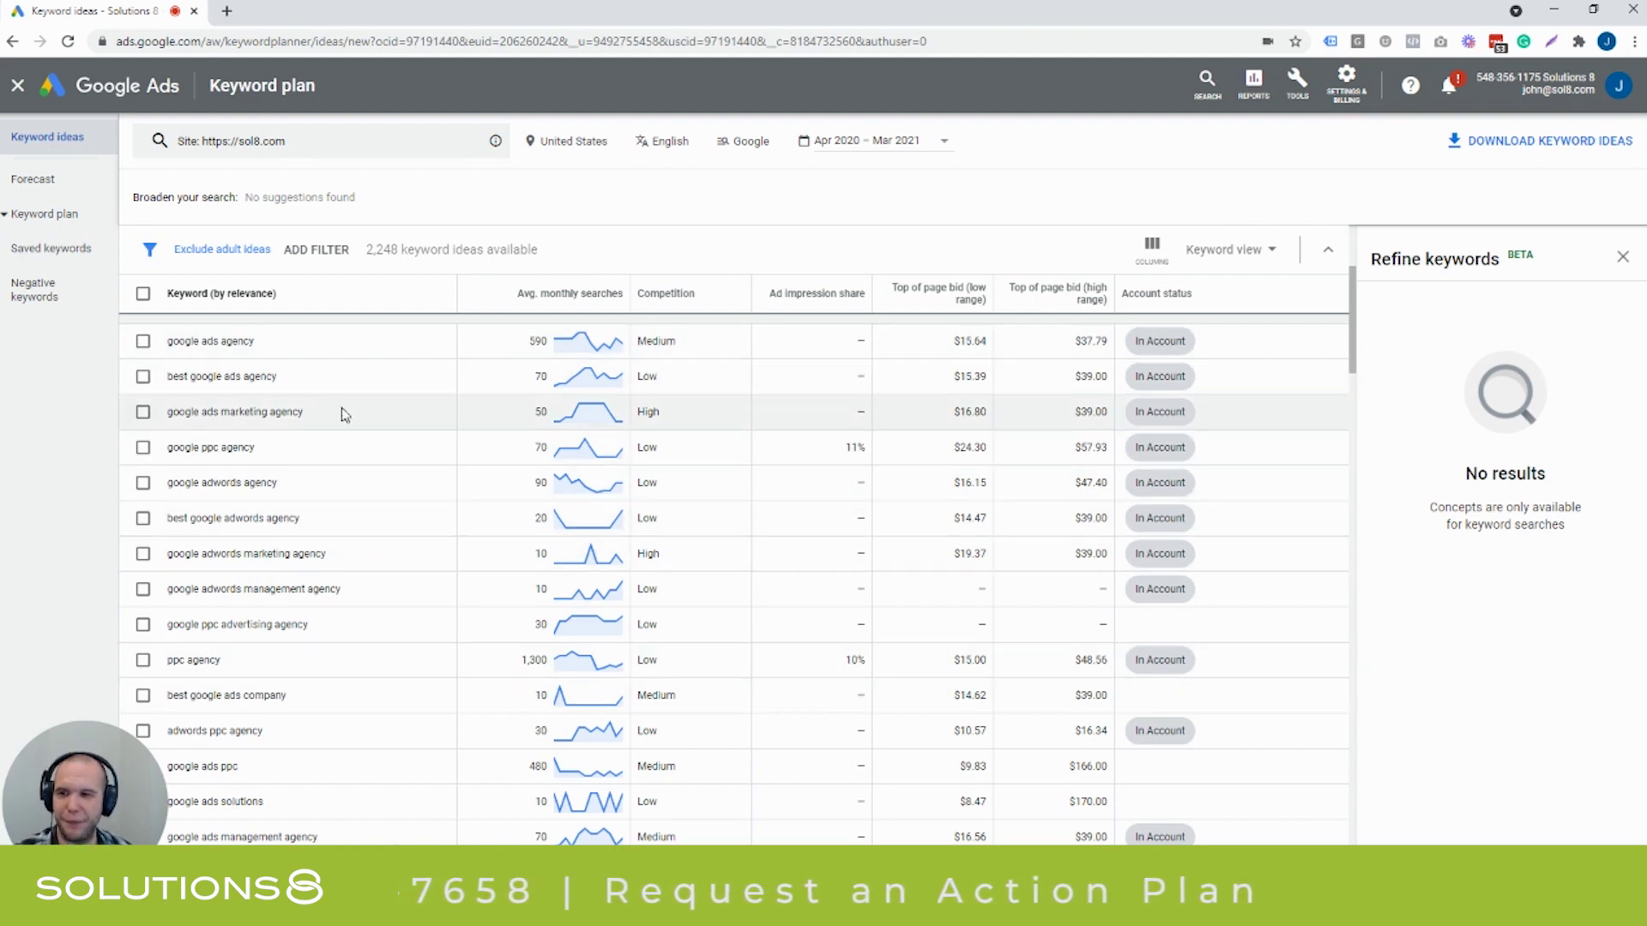
scroll(327, 415, up, 1)
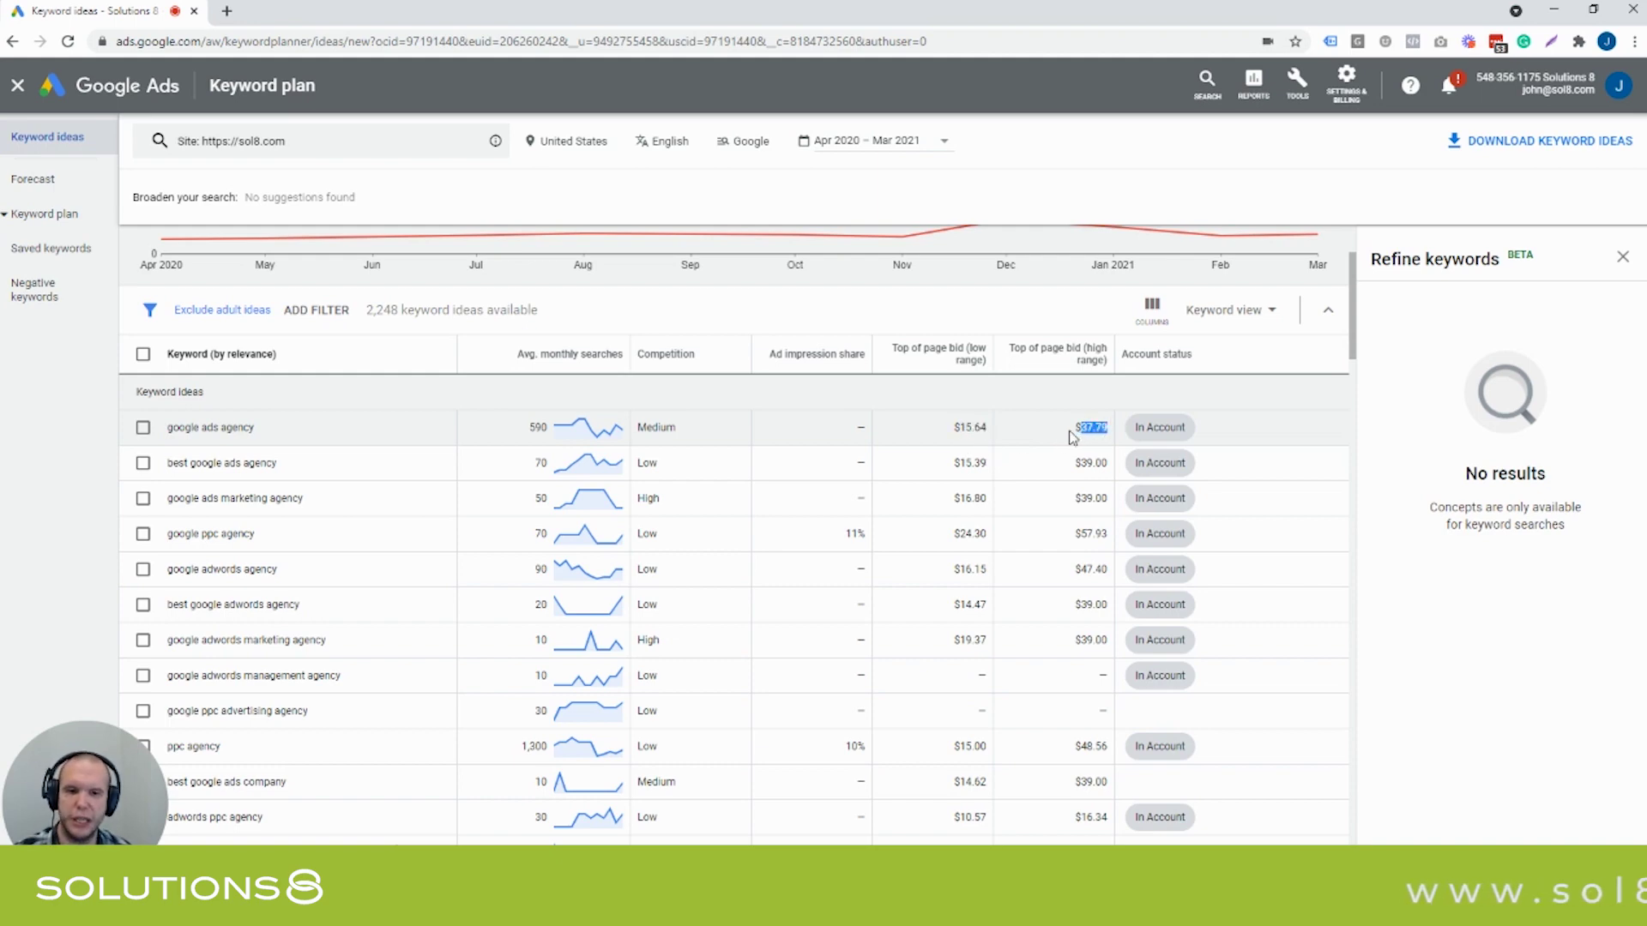
scroll(1056, 442, down, 3)
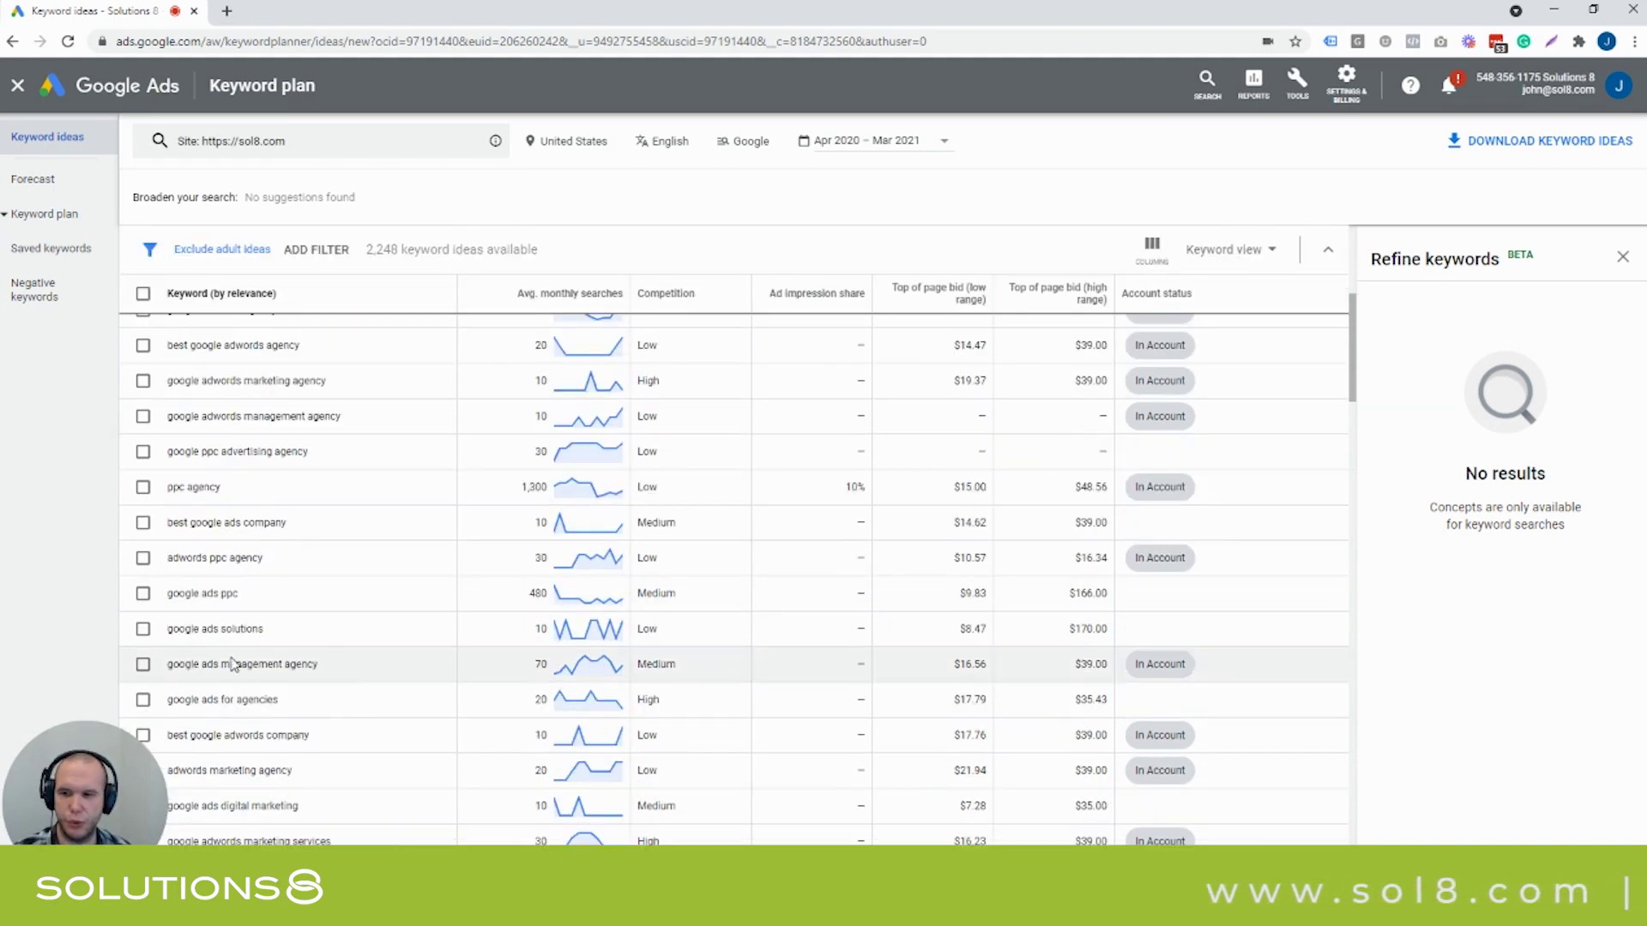
drag(1067, 629, 1104, 598)
scroll(977, 600, up, 4)
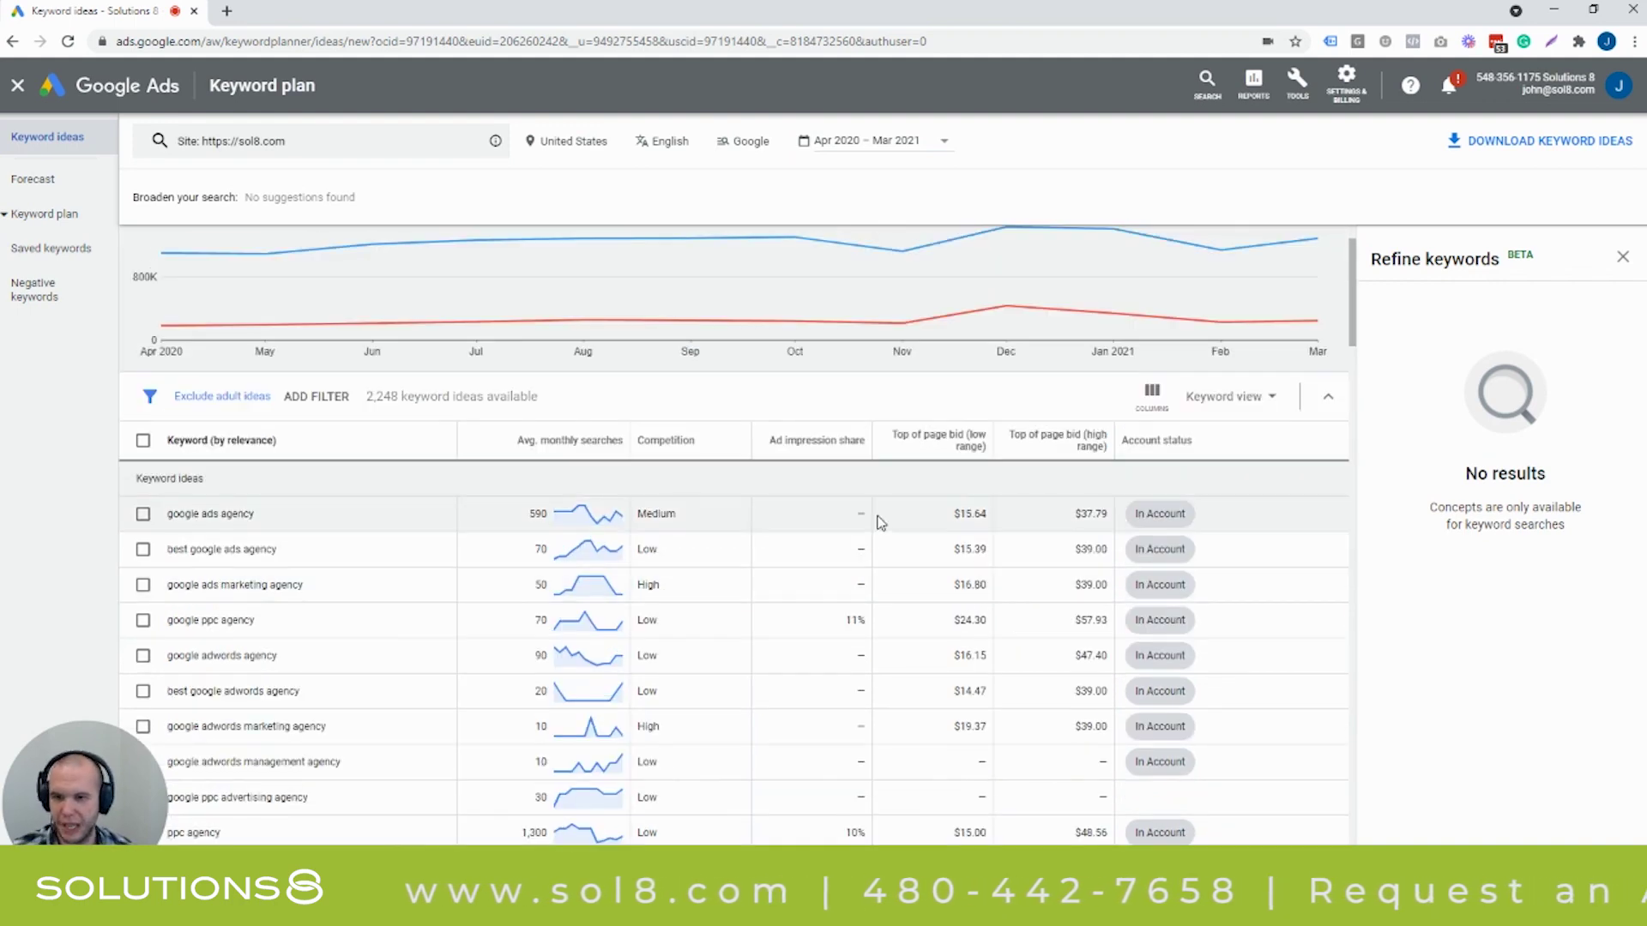
scroll(875, 518, down, 1)
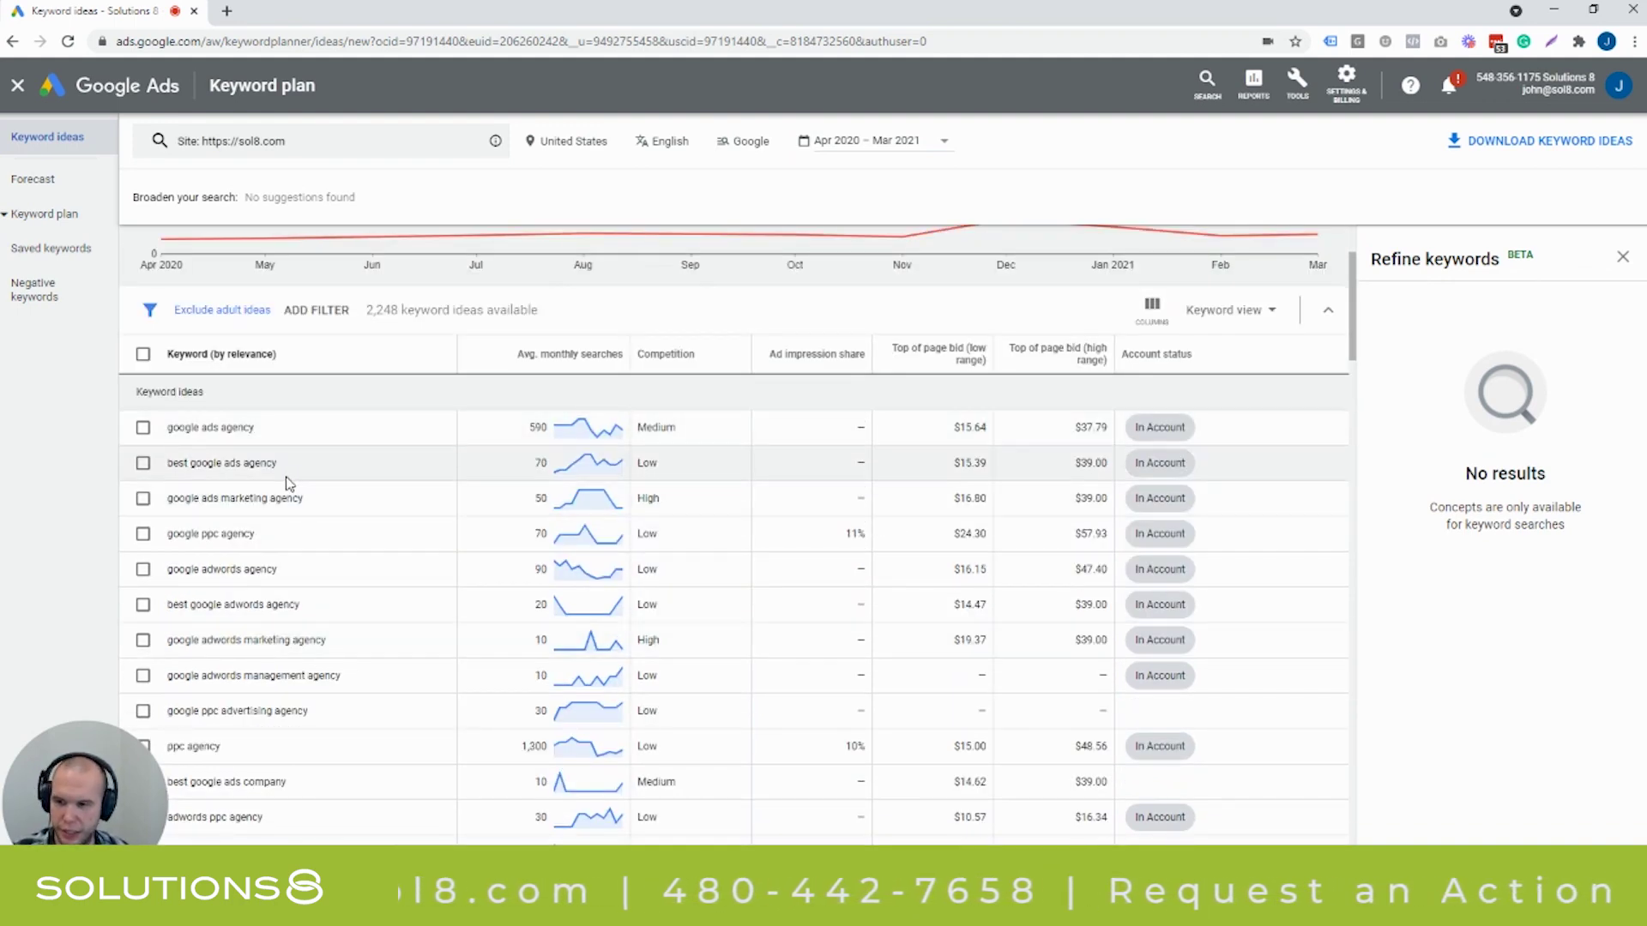
scroll(313, 506, down, 1)
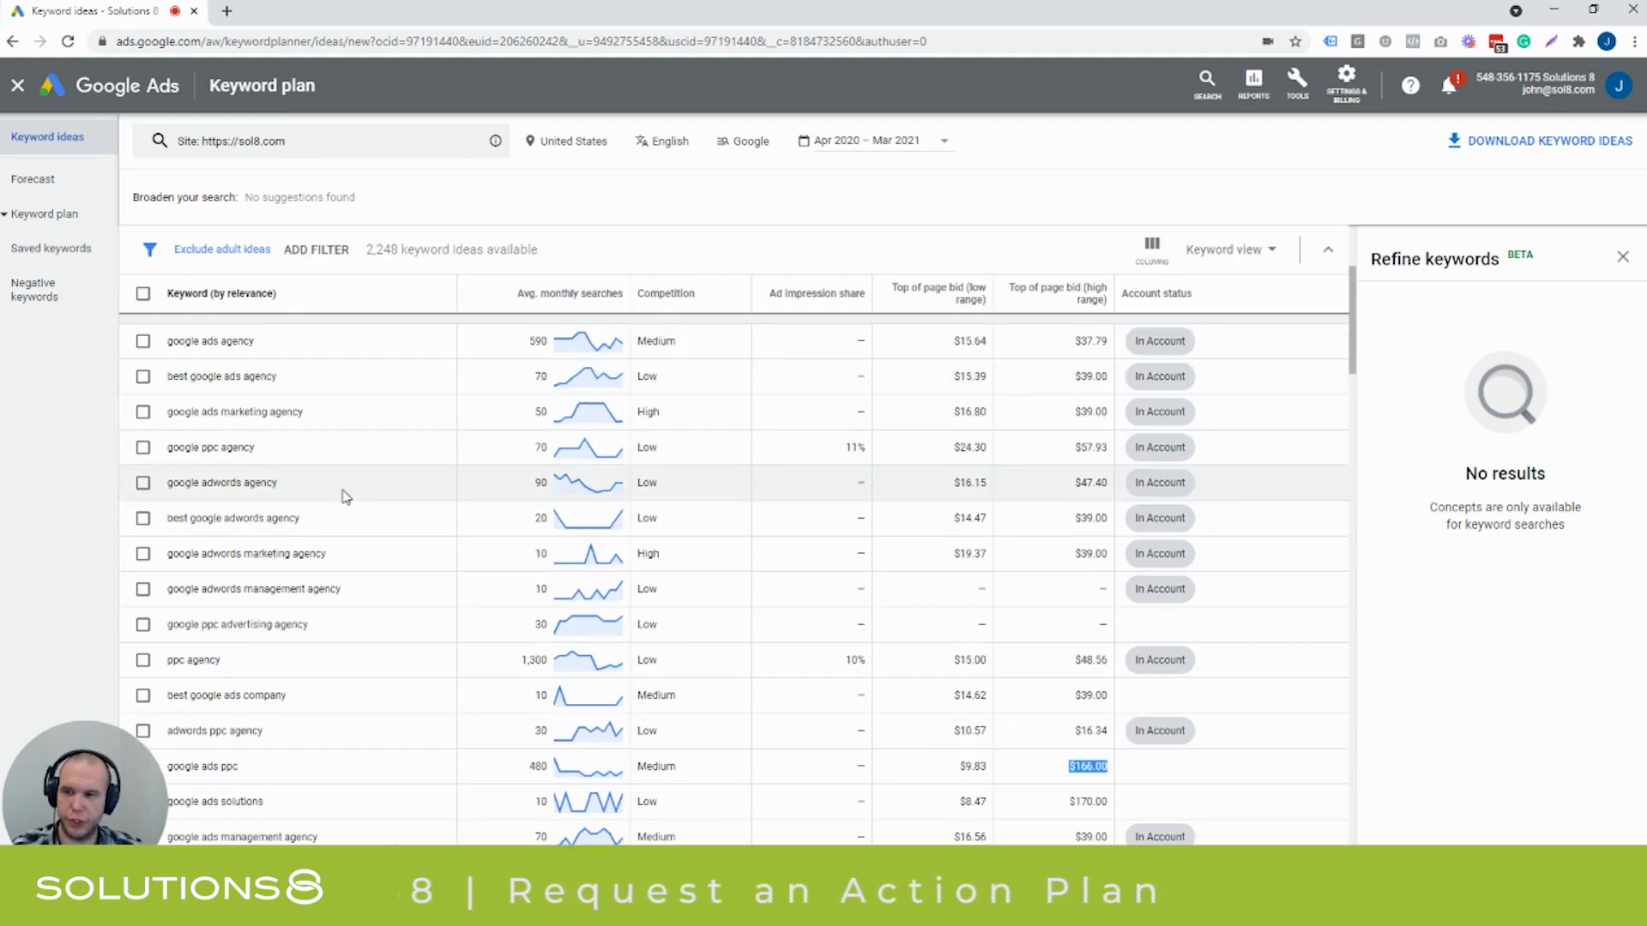
scroll(336, 484, up, 1)
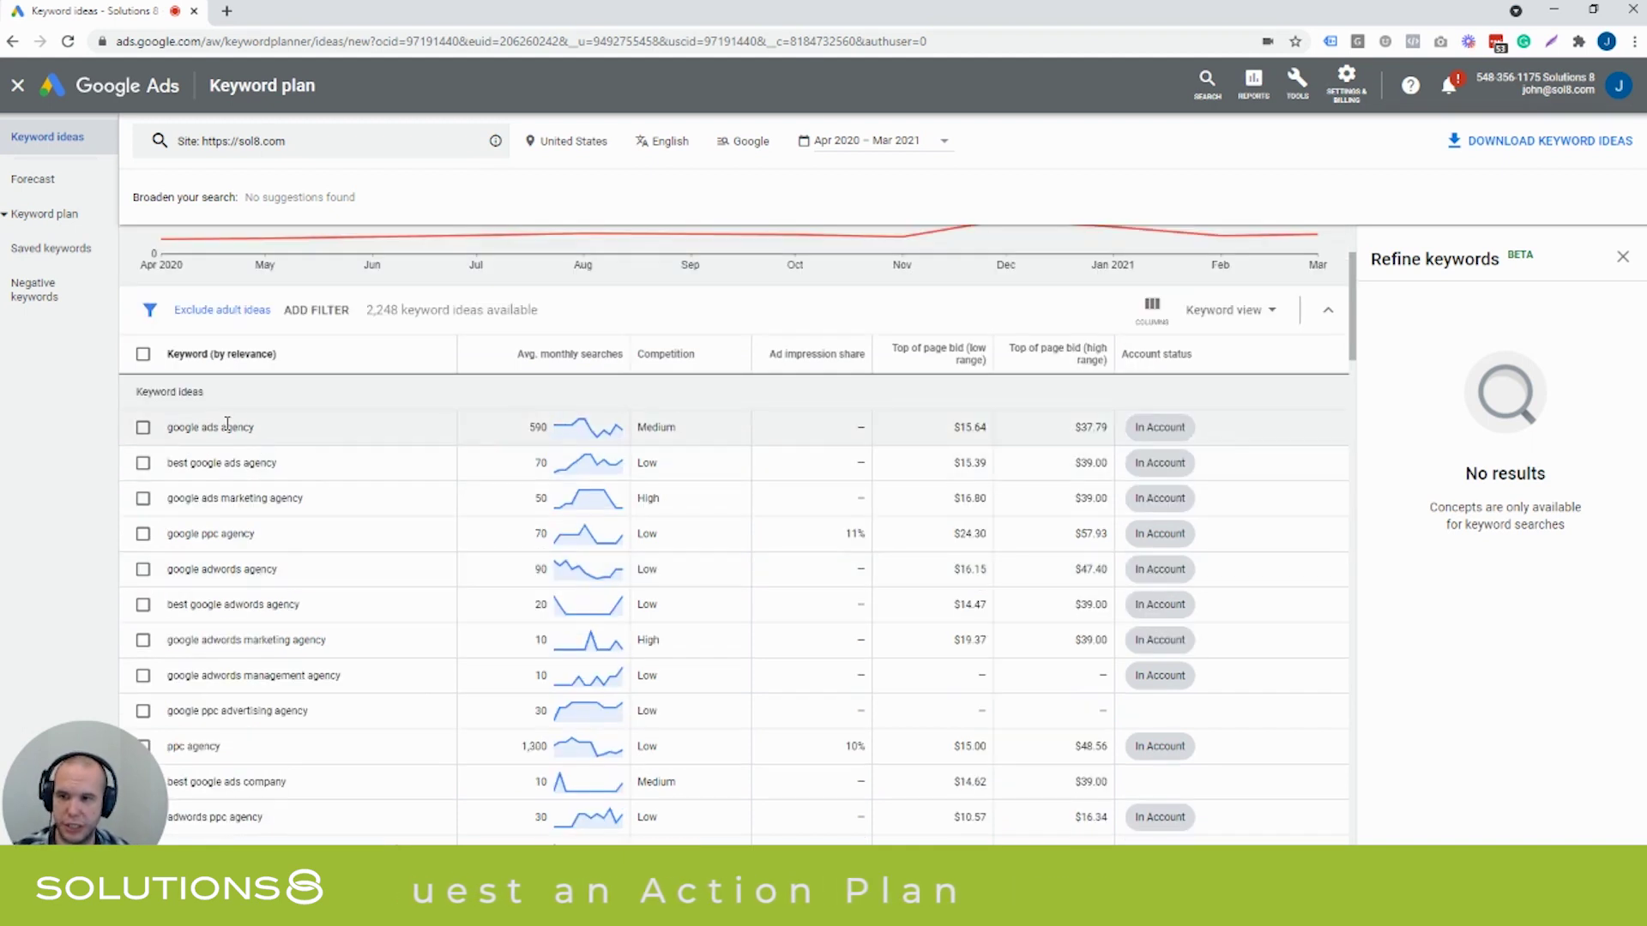
drag(652, 427, 669, 429)
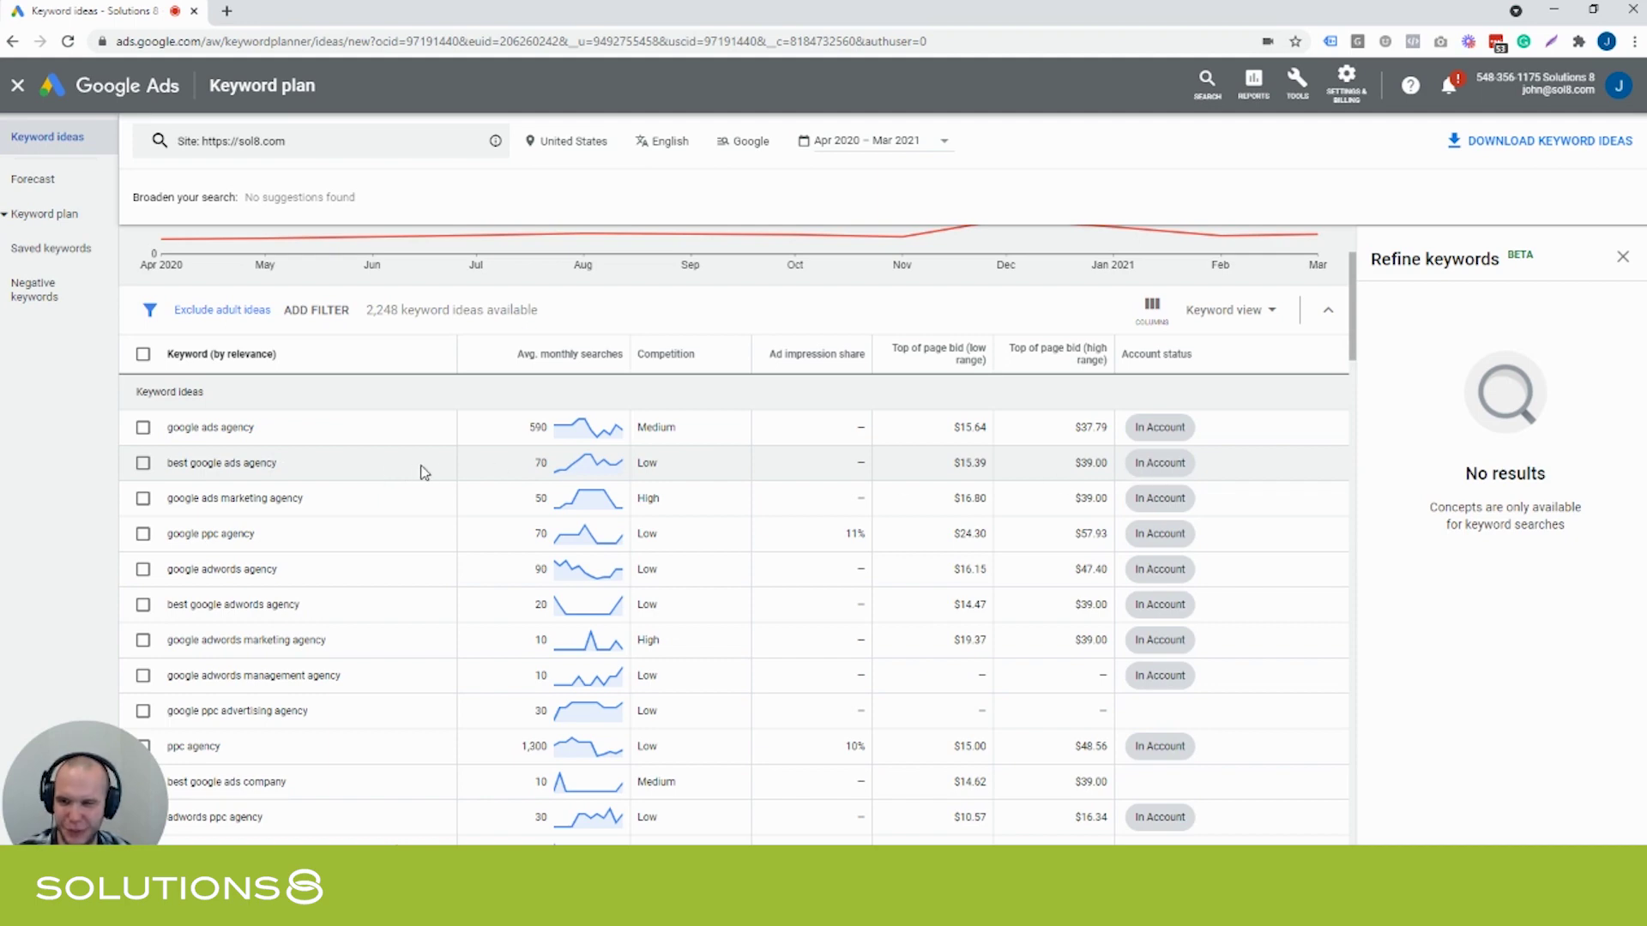
scroll(252, 493, down, 1)
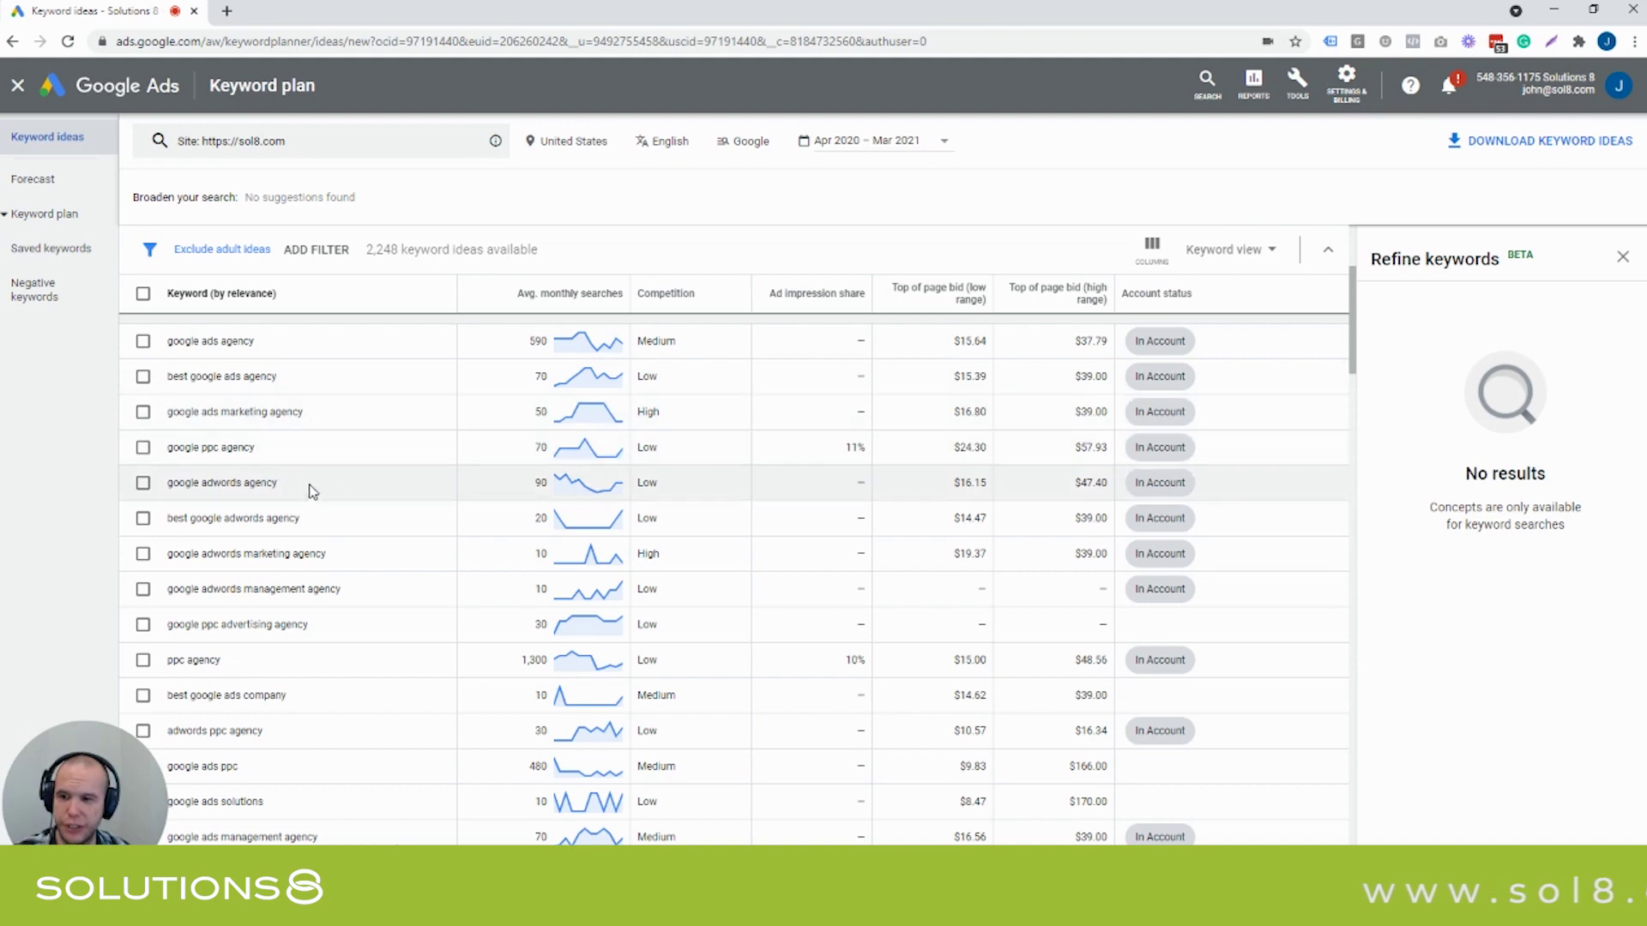
scroll(357, 481, up, 1)
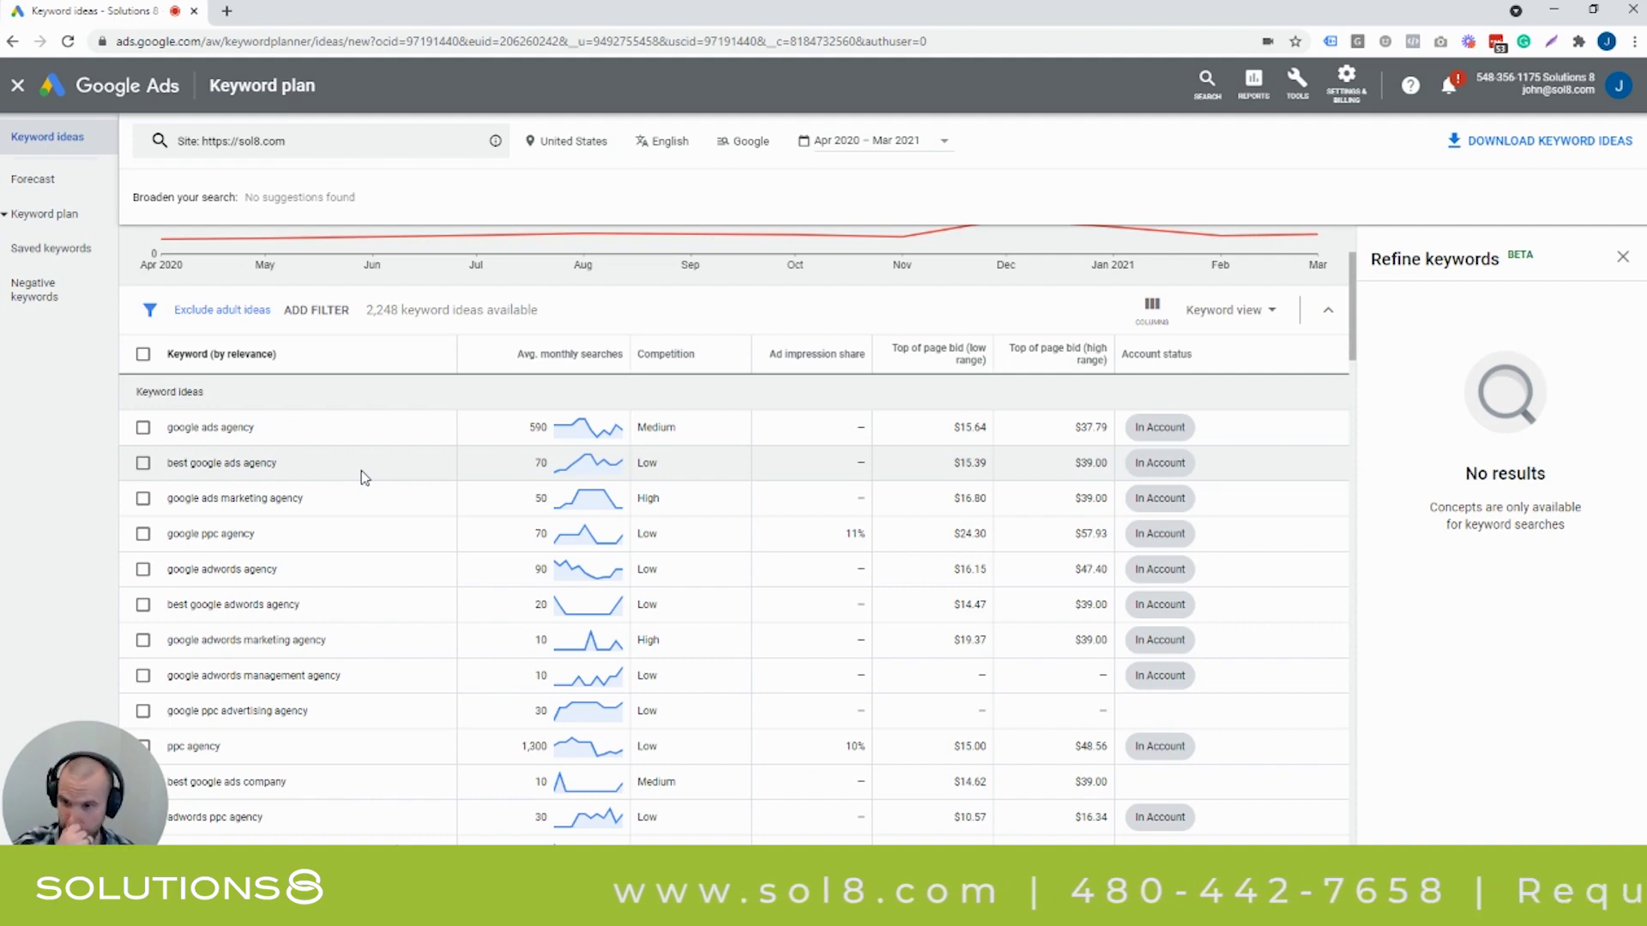
scroll(361, 477, down, 3)
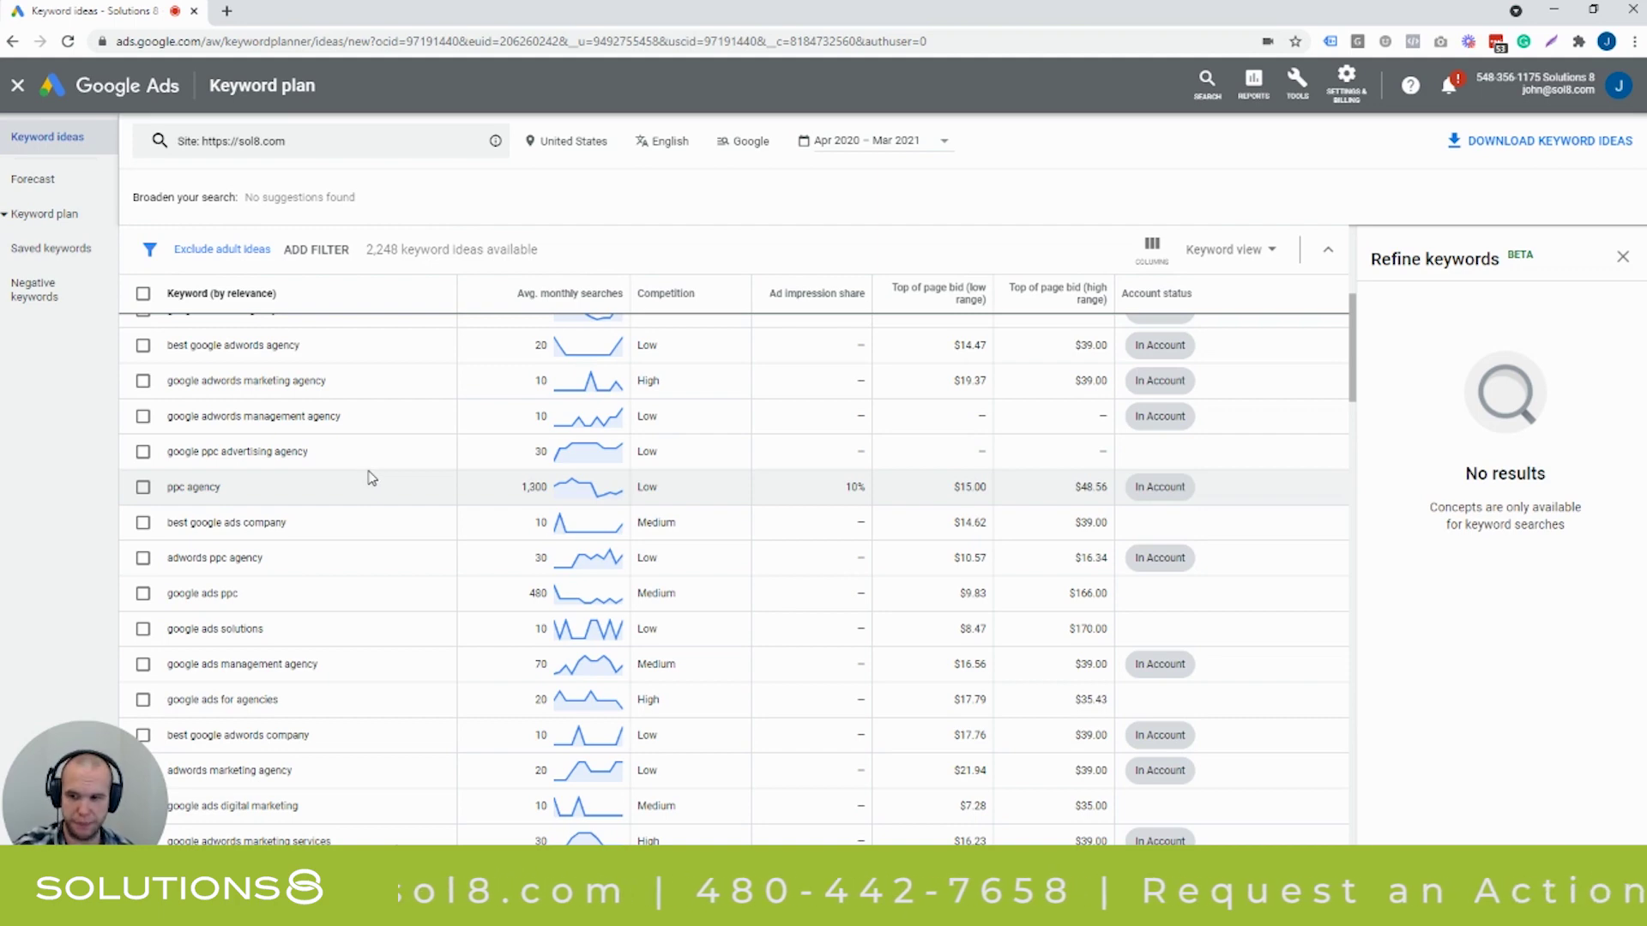
scroll(371, 478, down, 2)
scroll(371, 478, down, 3)
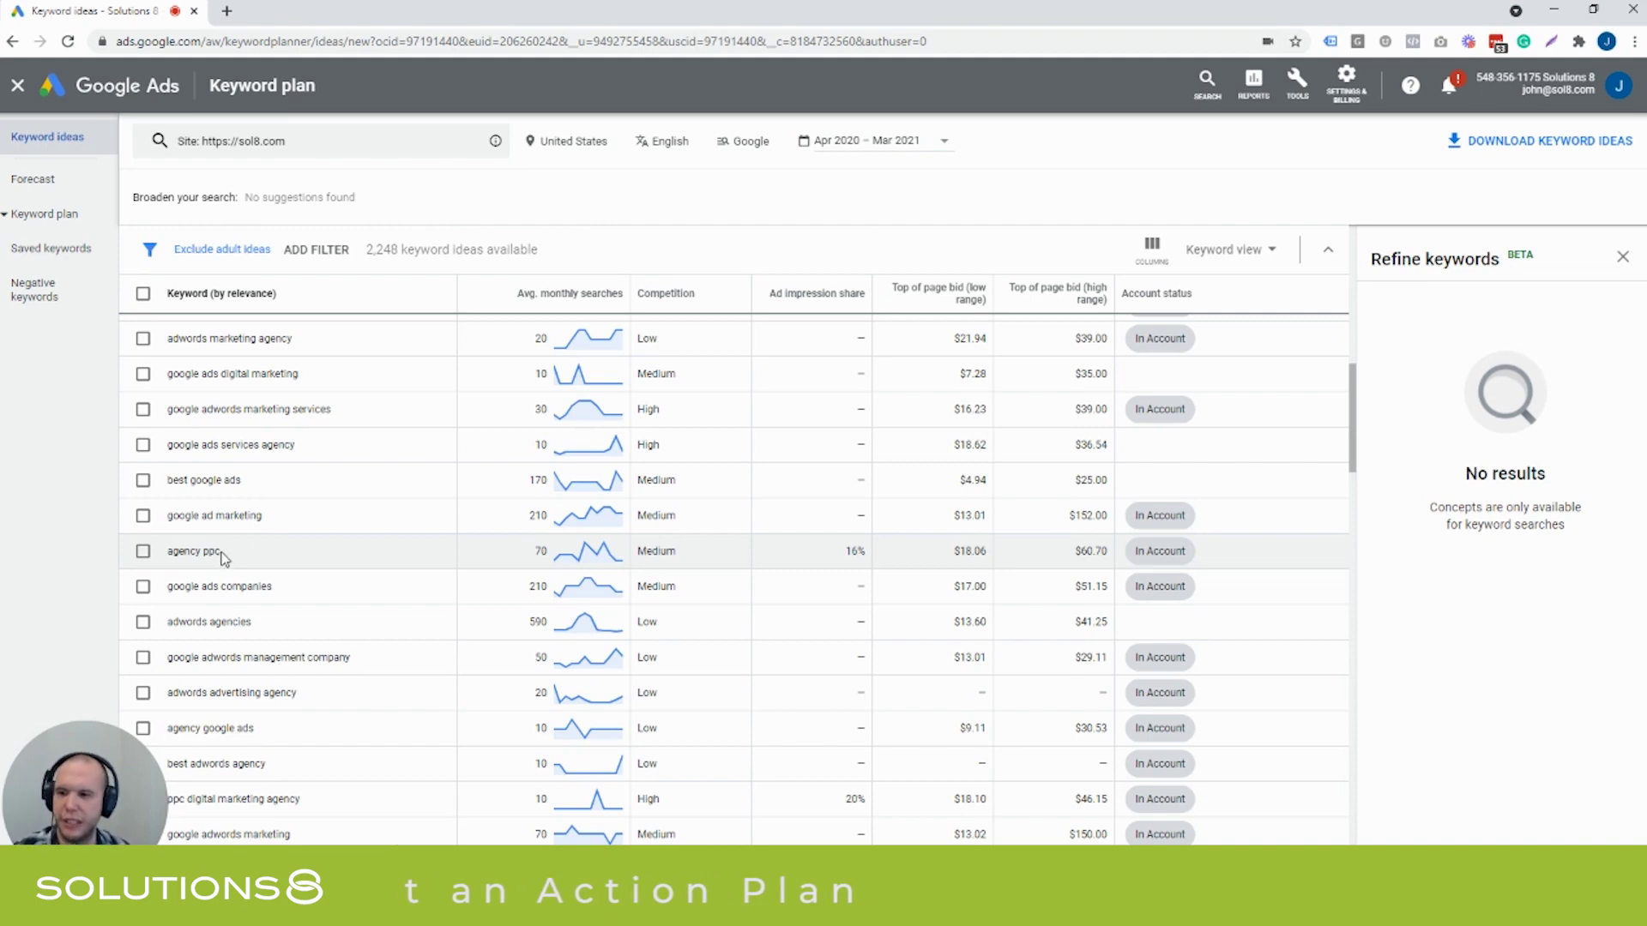
scroll(257, 549, down, 4)
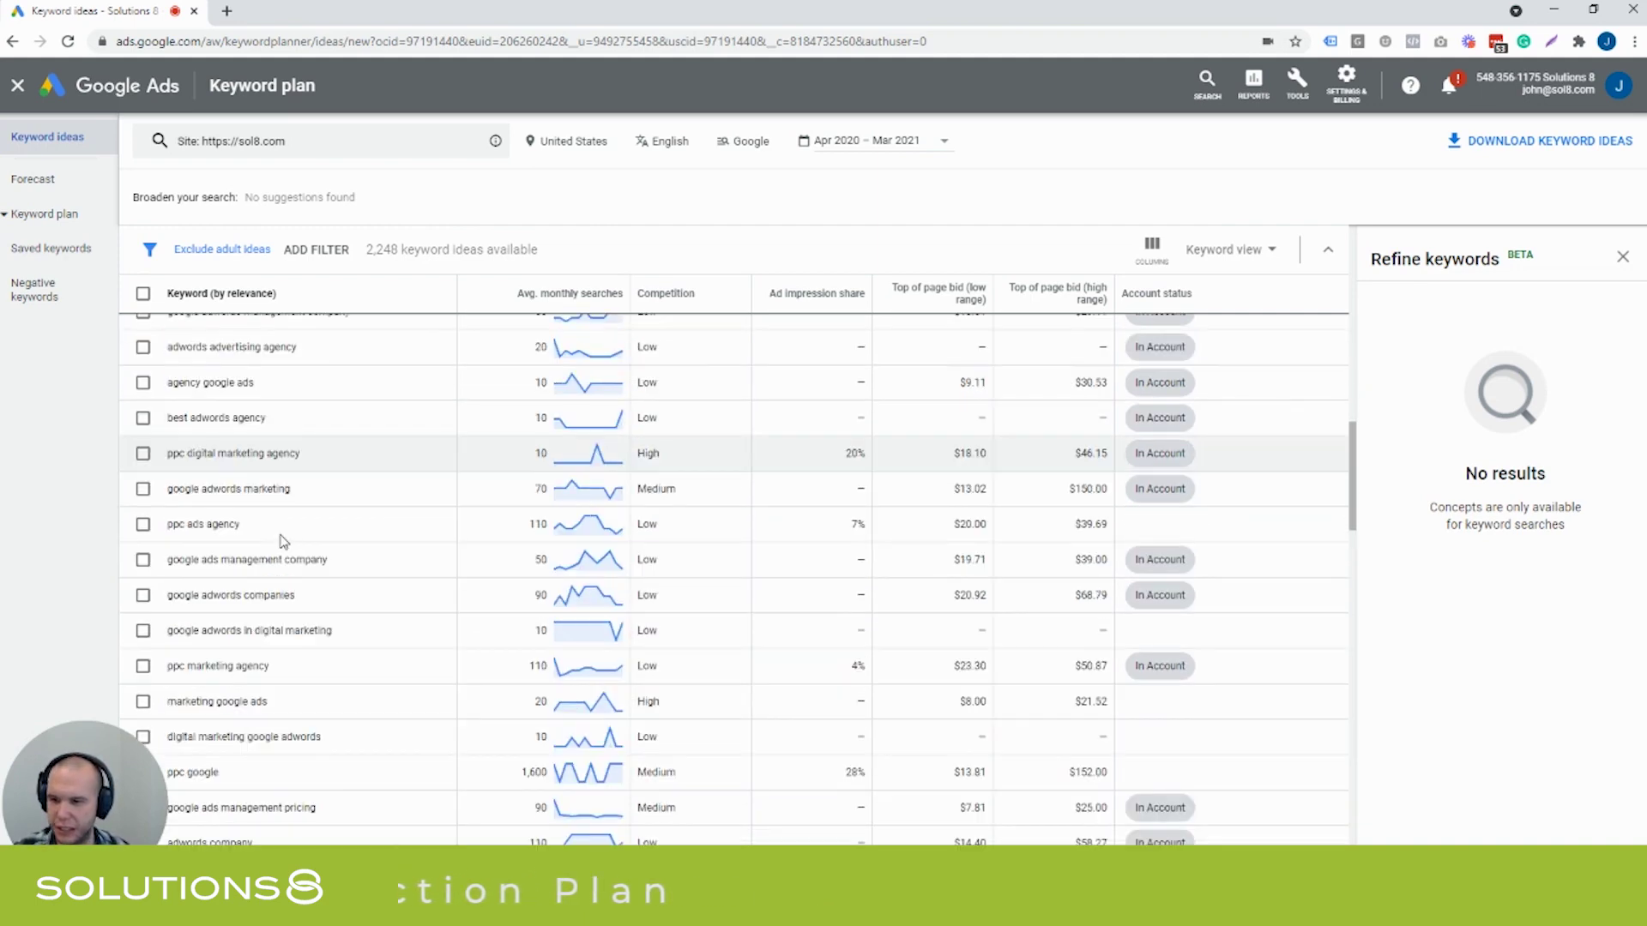
scroll(283, 540, down, 1)
scroll(283, 540, down, 1)
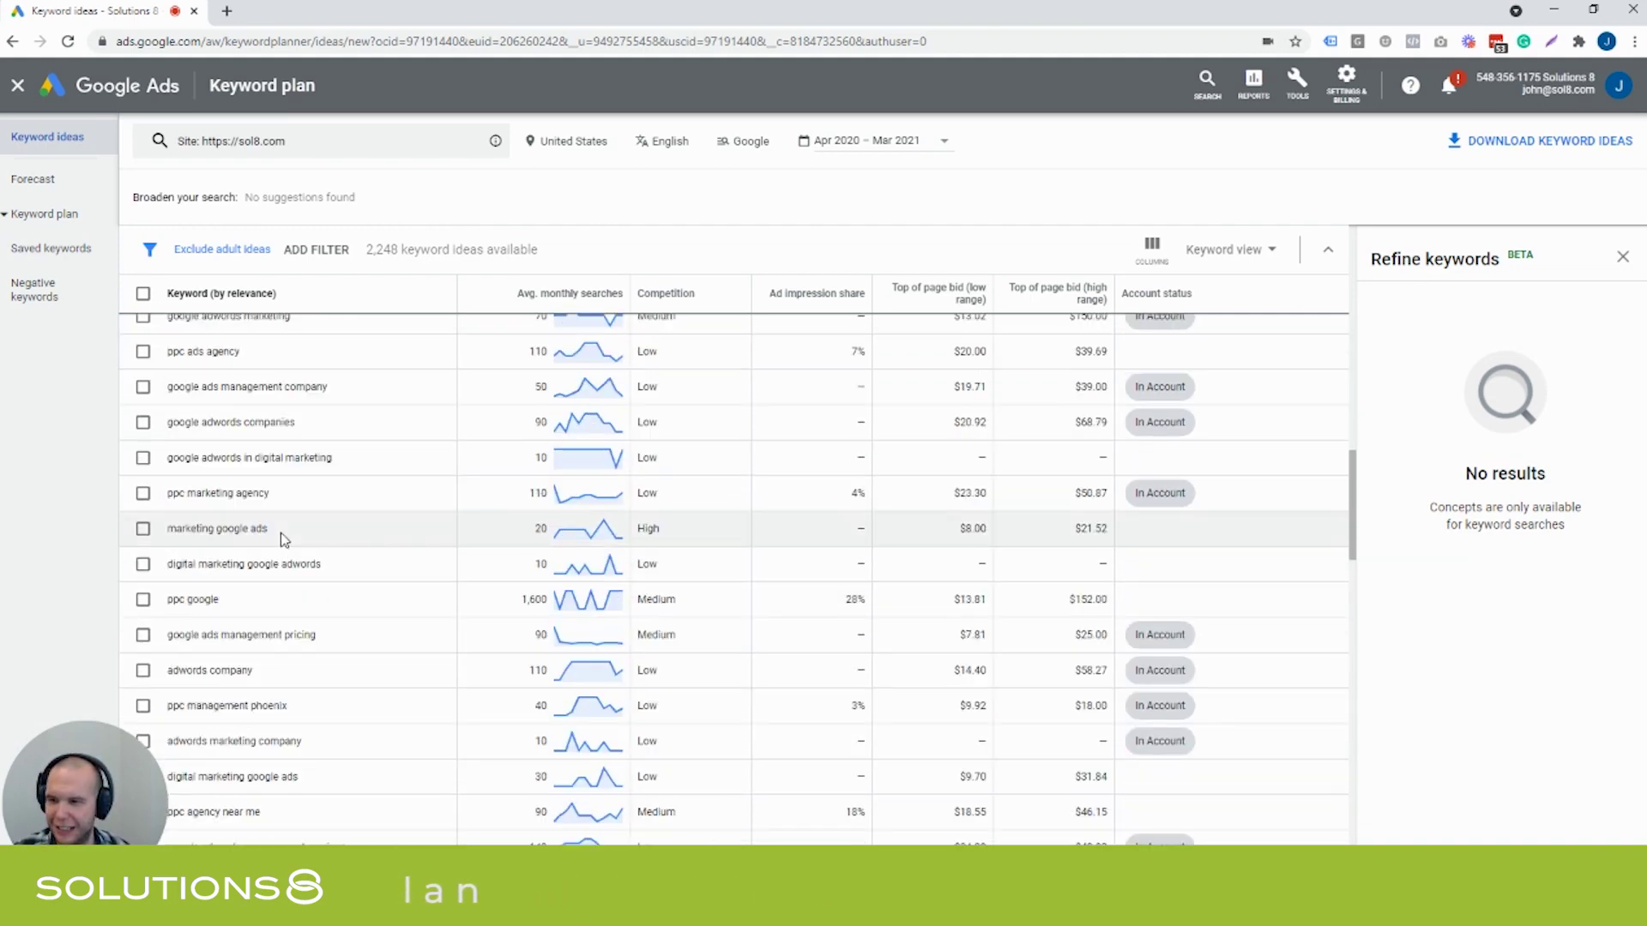
scroll(283, 539, down, 3)
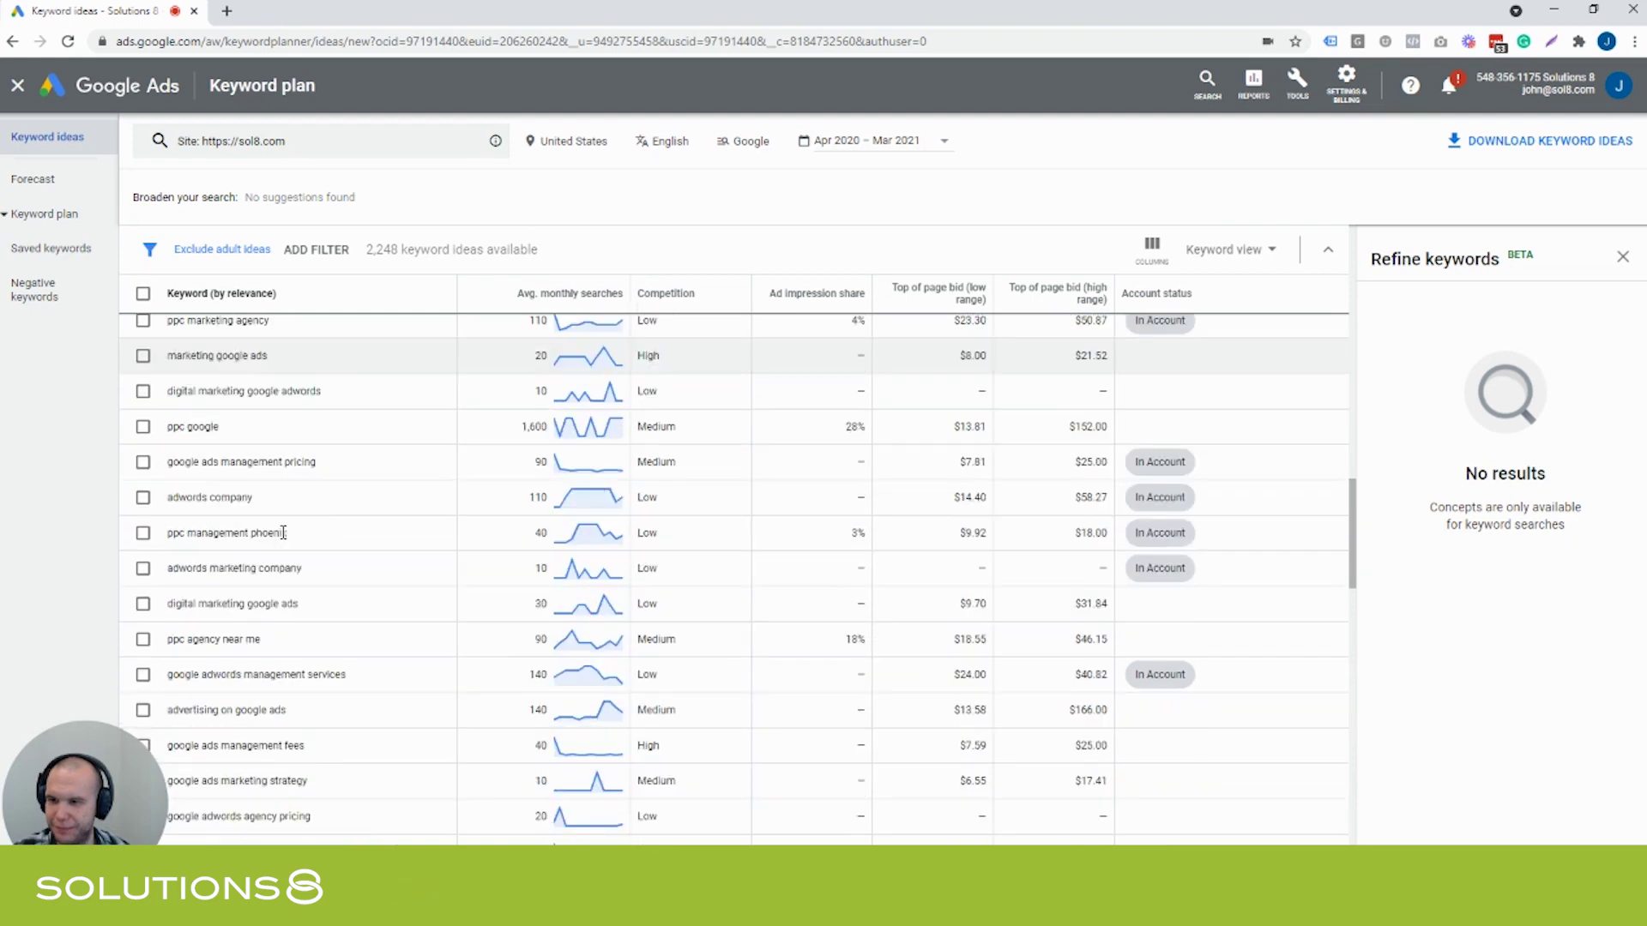
scroll(285, 537, down, 1)
scroll(285, 536, down, 1)
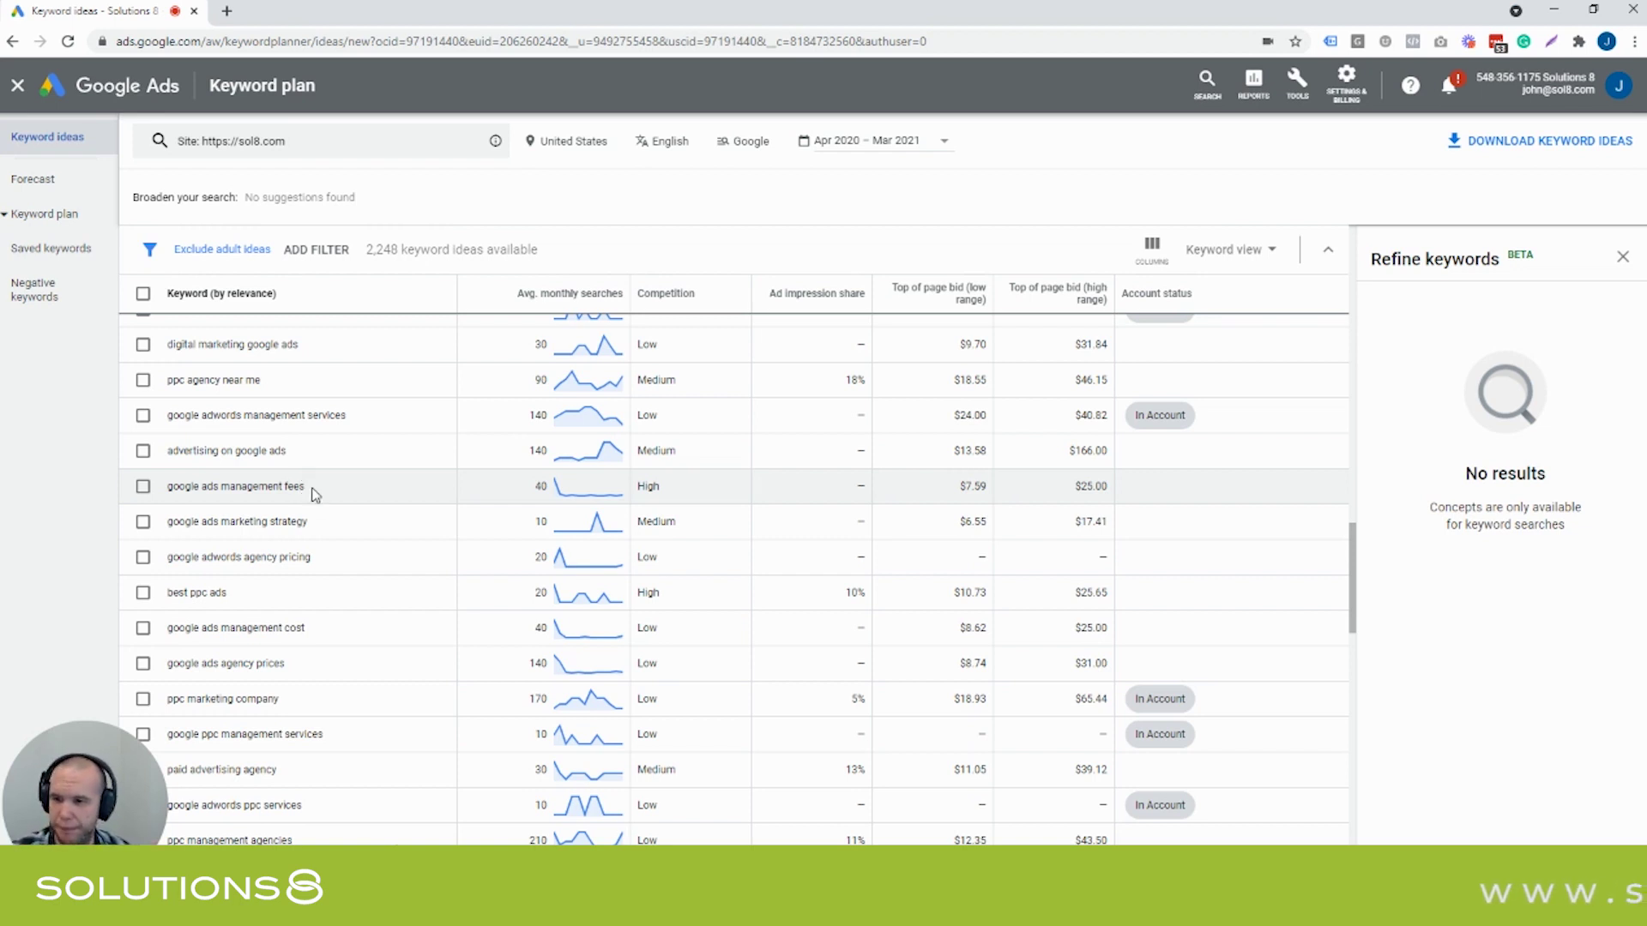
scroll(315, 495, down, 1)
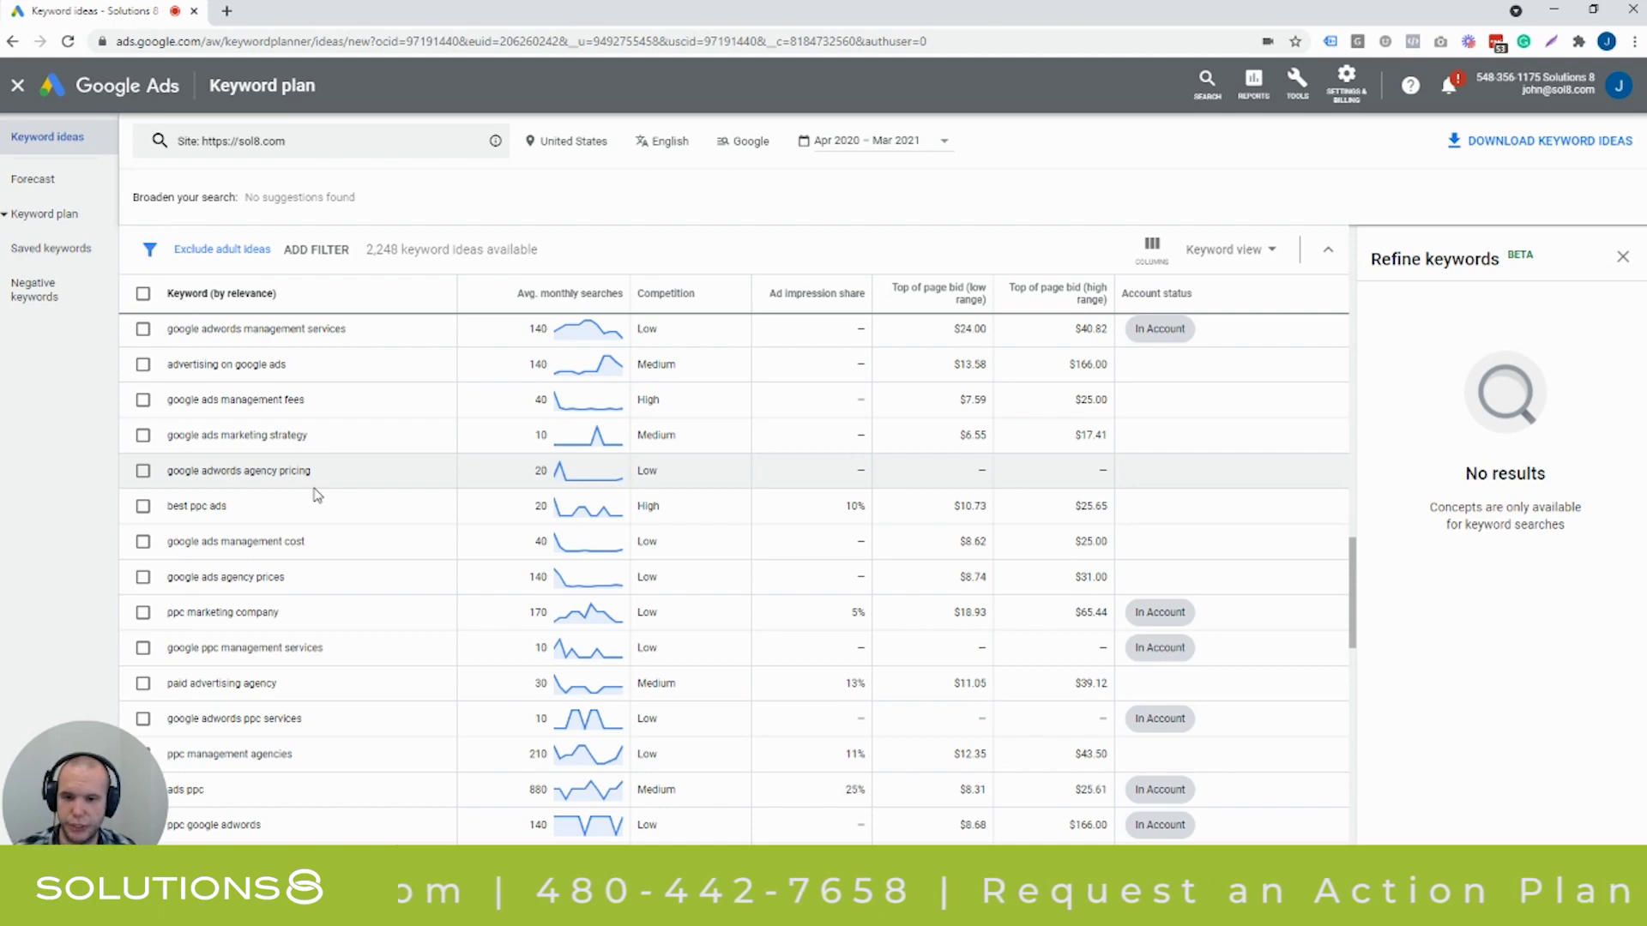
scroll(326, 484, down, 2)
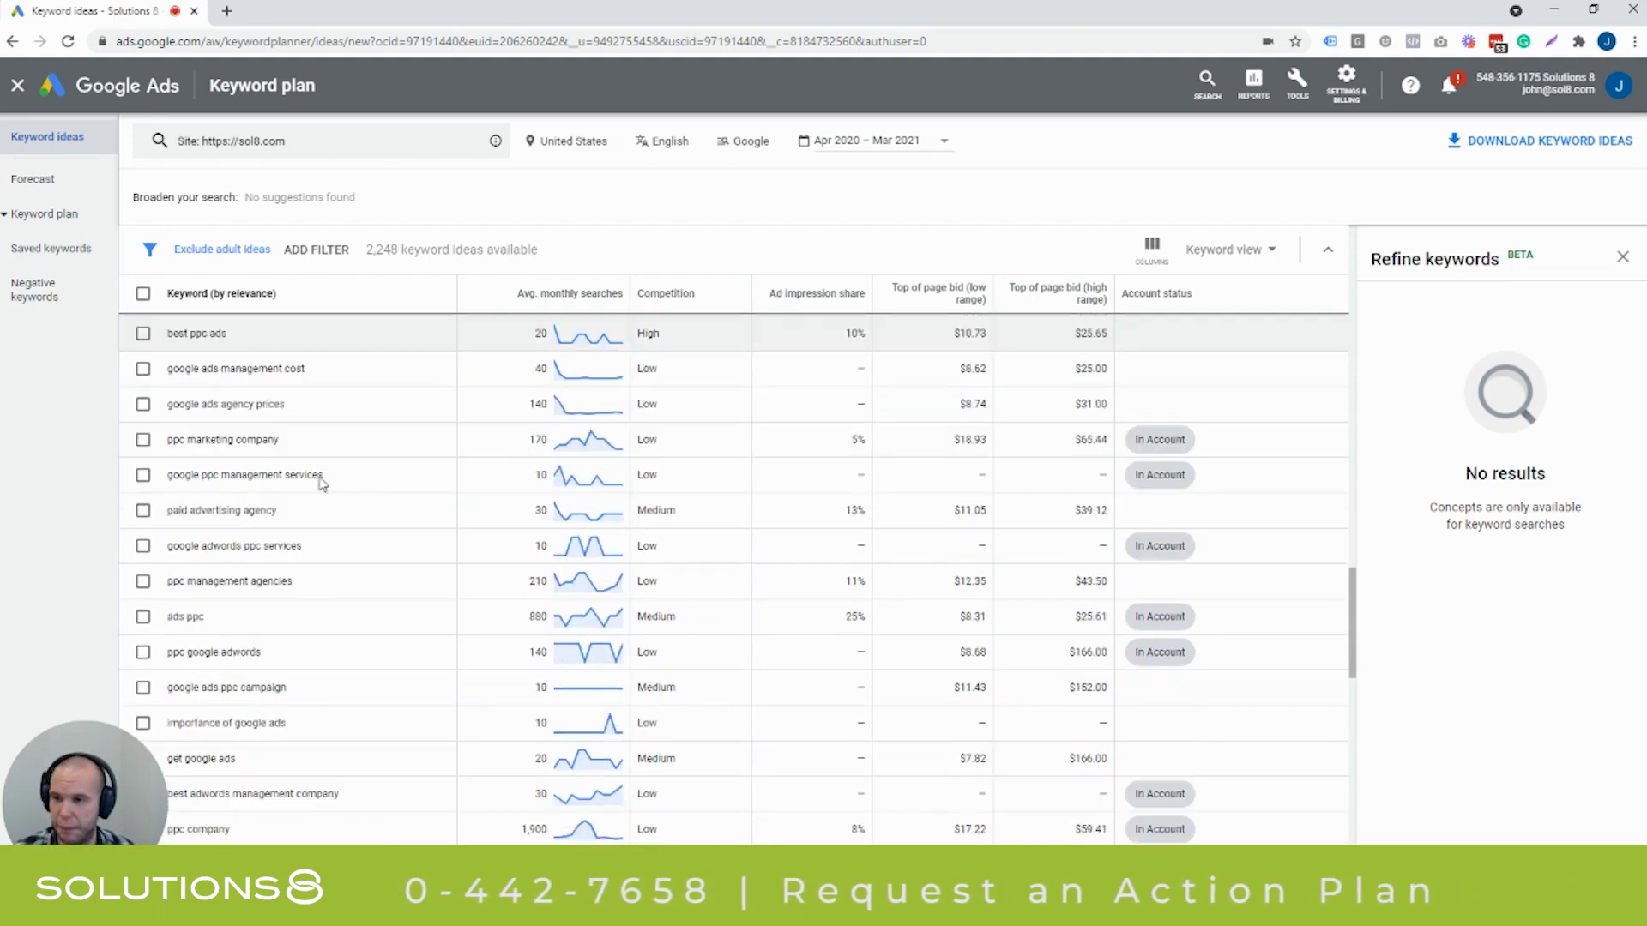
scroll(331, 474, down, 1)
scroll(332, 475, down, 2)
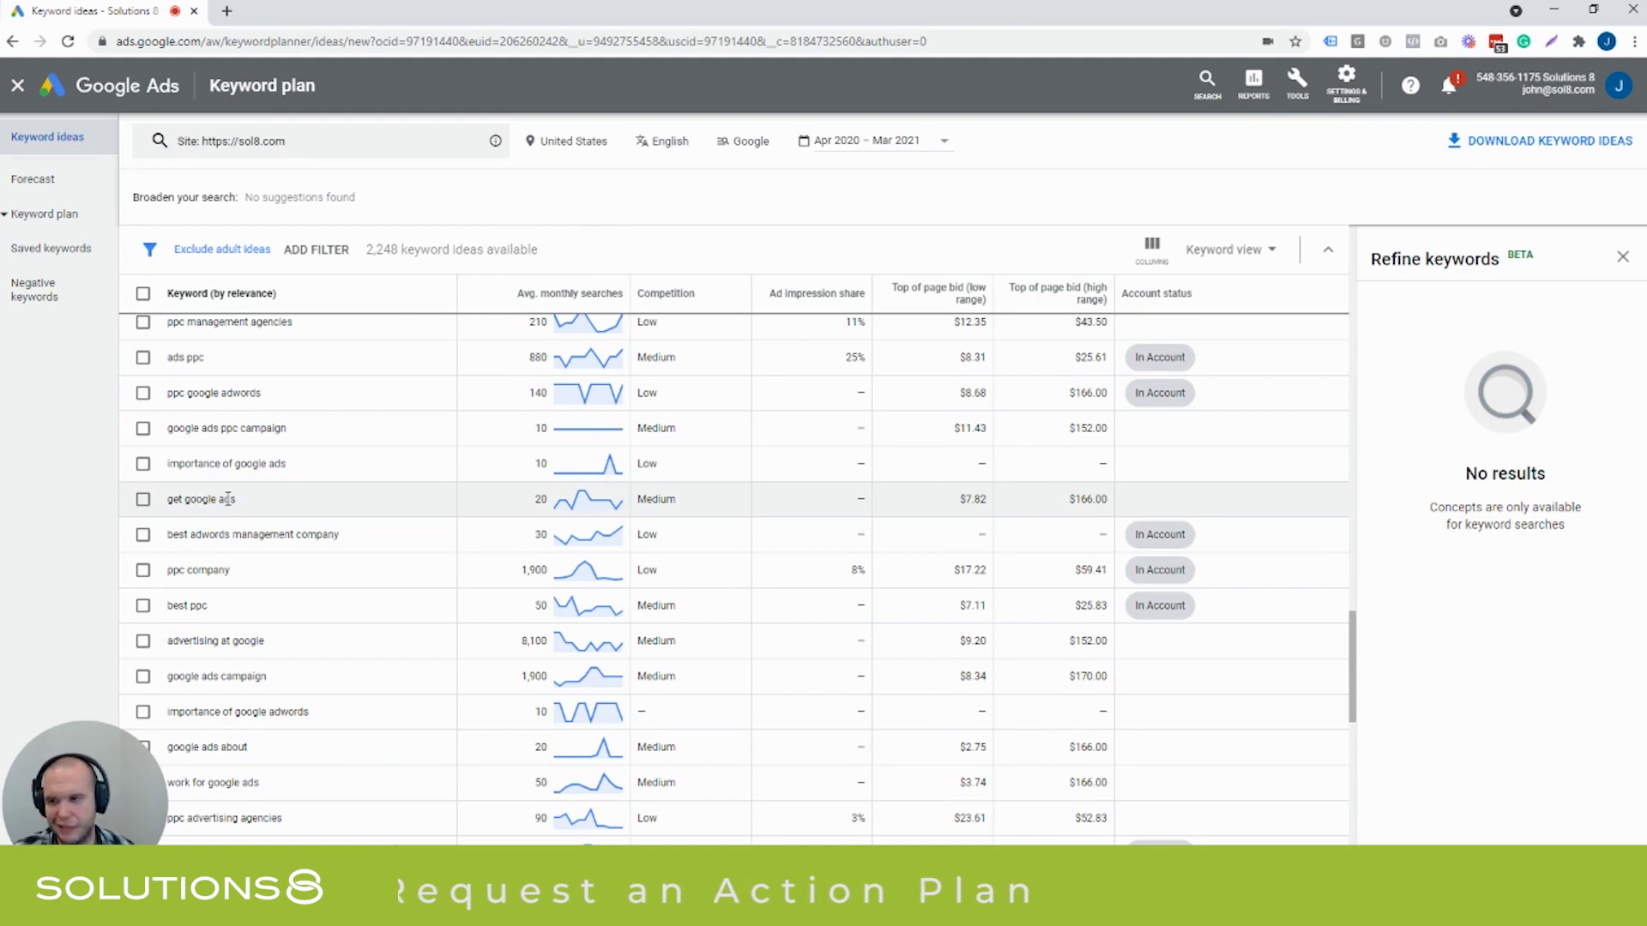
scroll(223, 503, down, 2)
scroll(252, 502, down, 1)
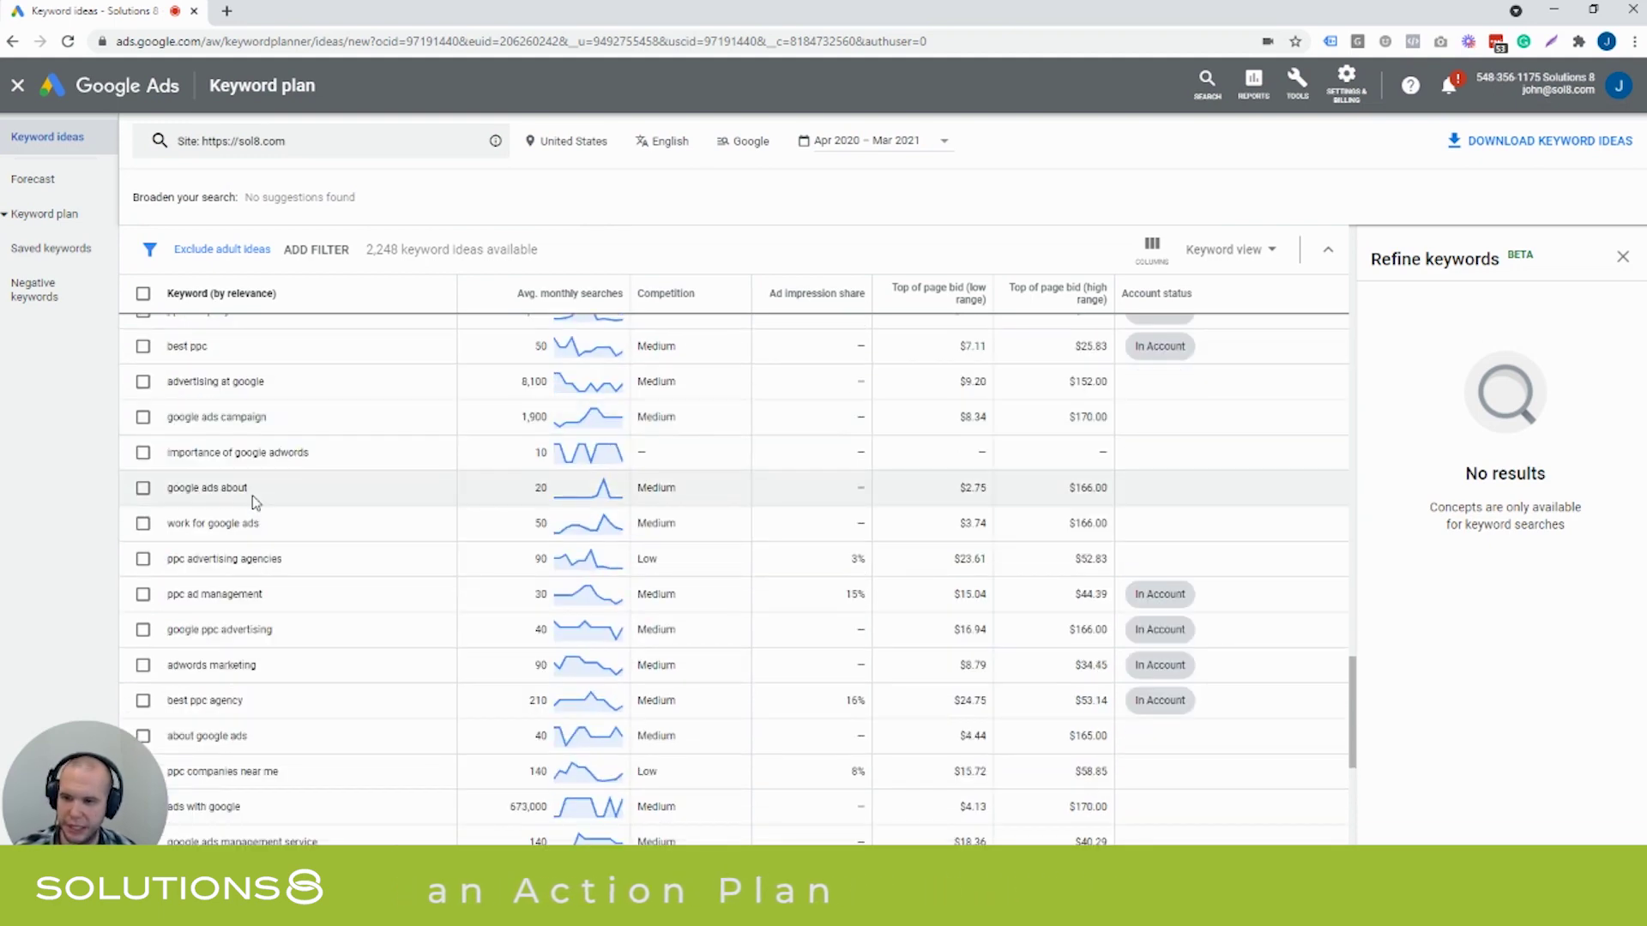
scroll(253, 504, down, 1)
scroll(253, 504, down, 1)
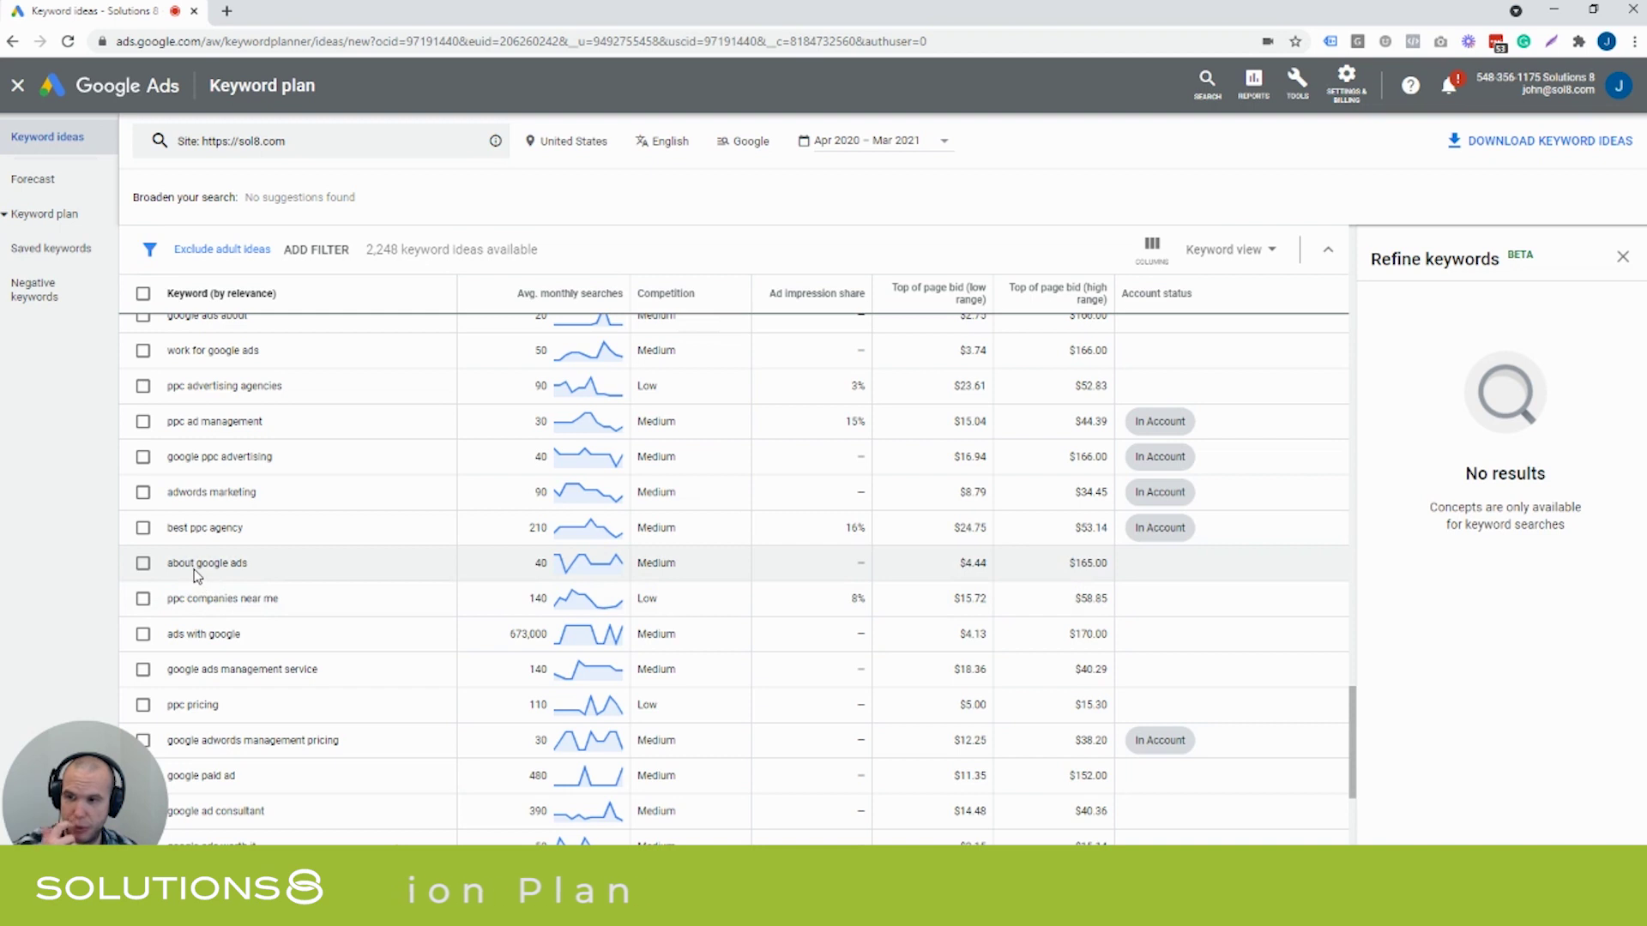
drag(168, 563, 236, 566)
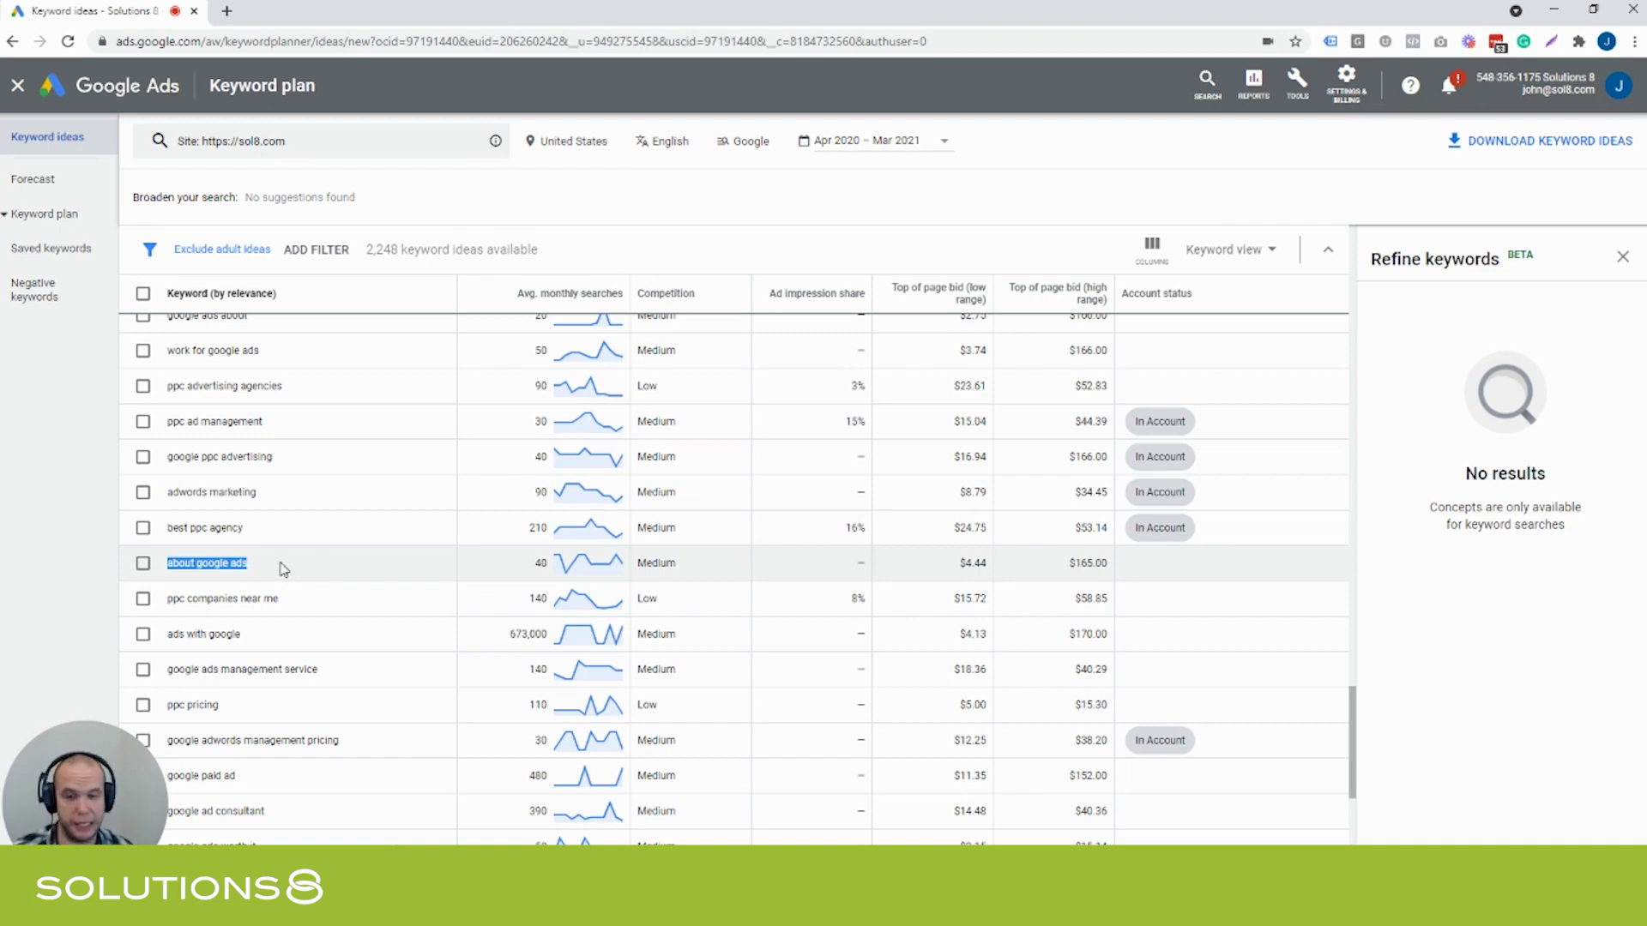
drag(962, 566, 1109, 566)
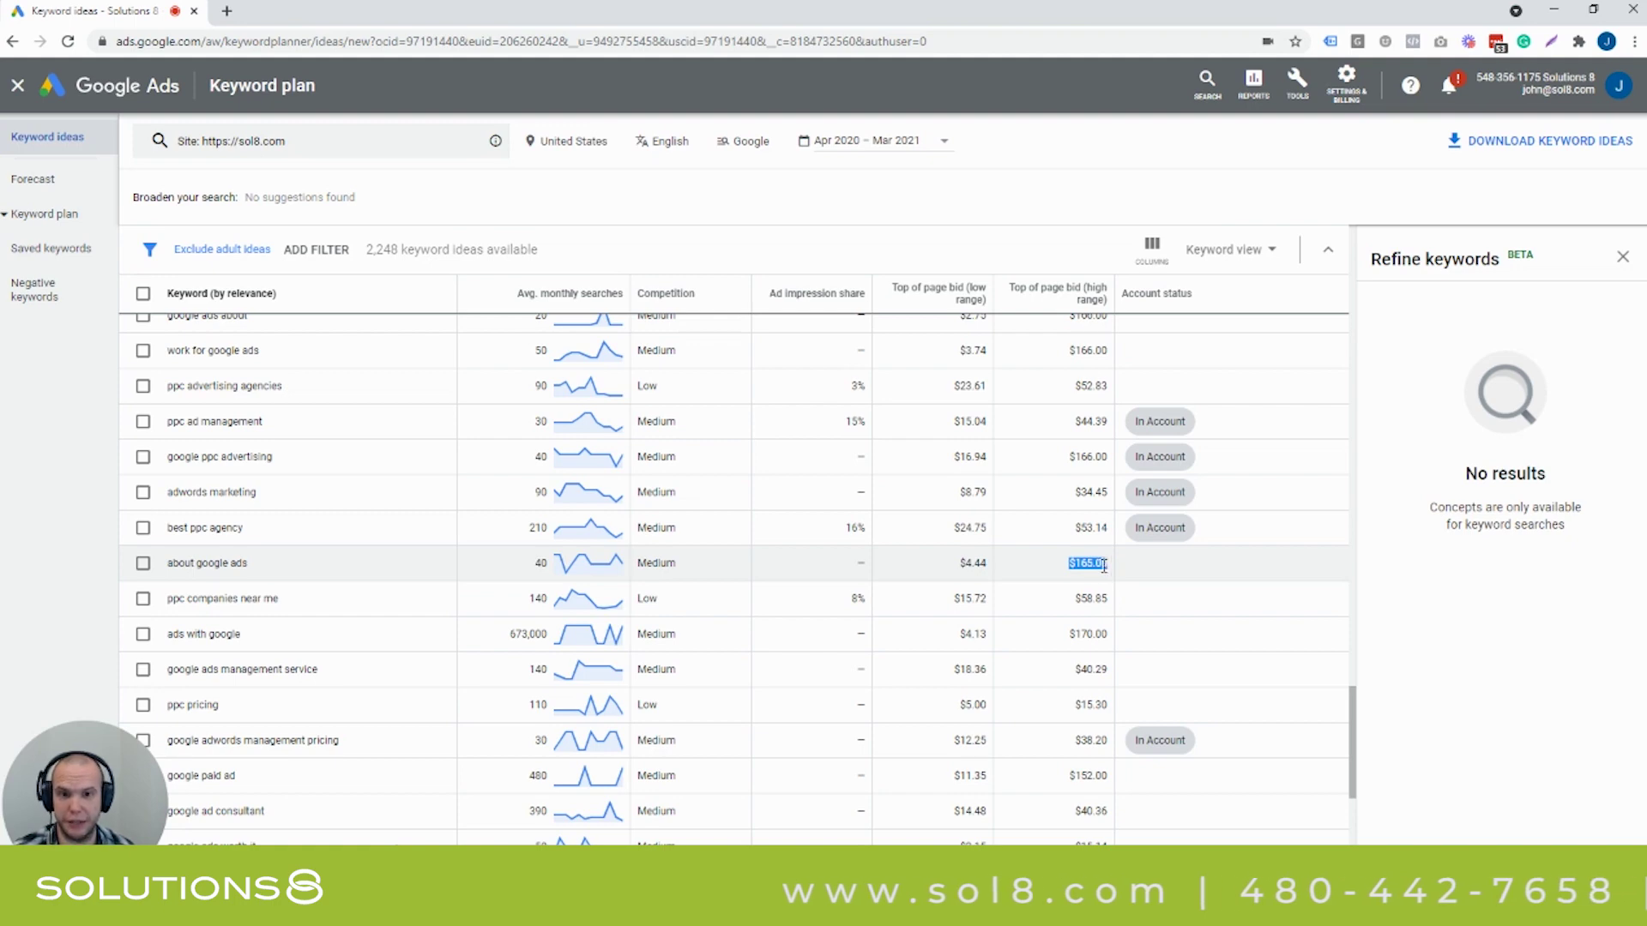
drag(177, 563, 242, 566)
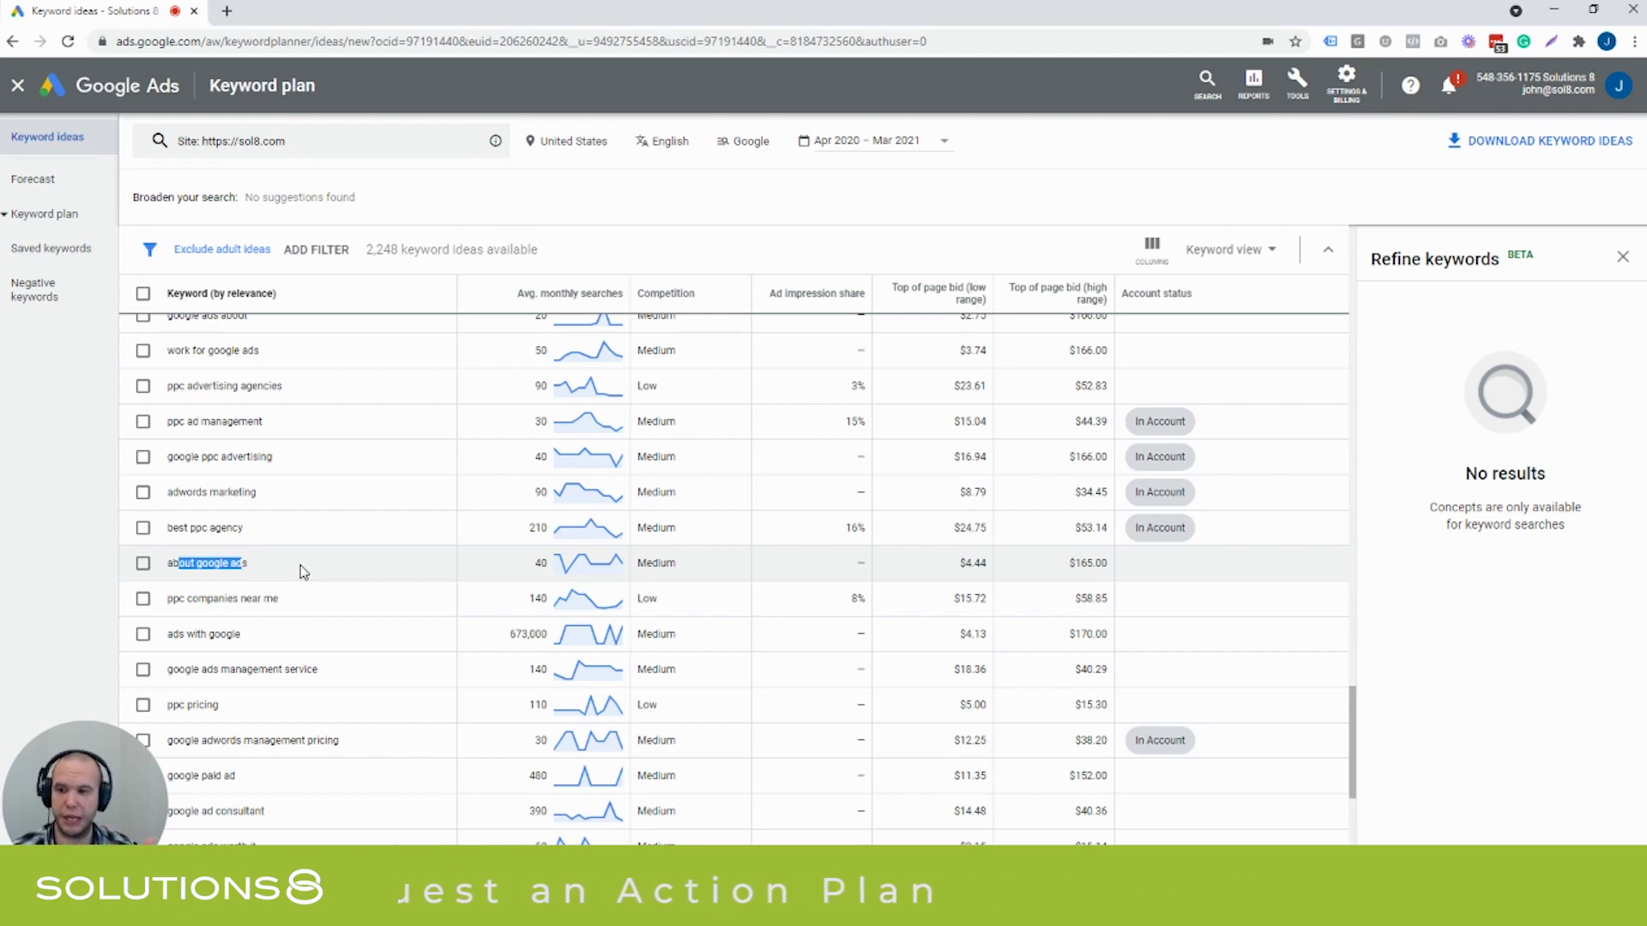
click(142, 563)
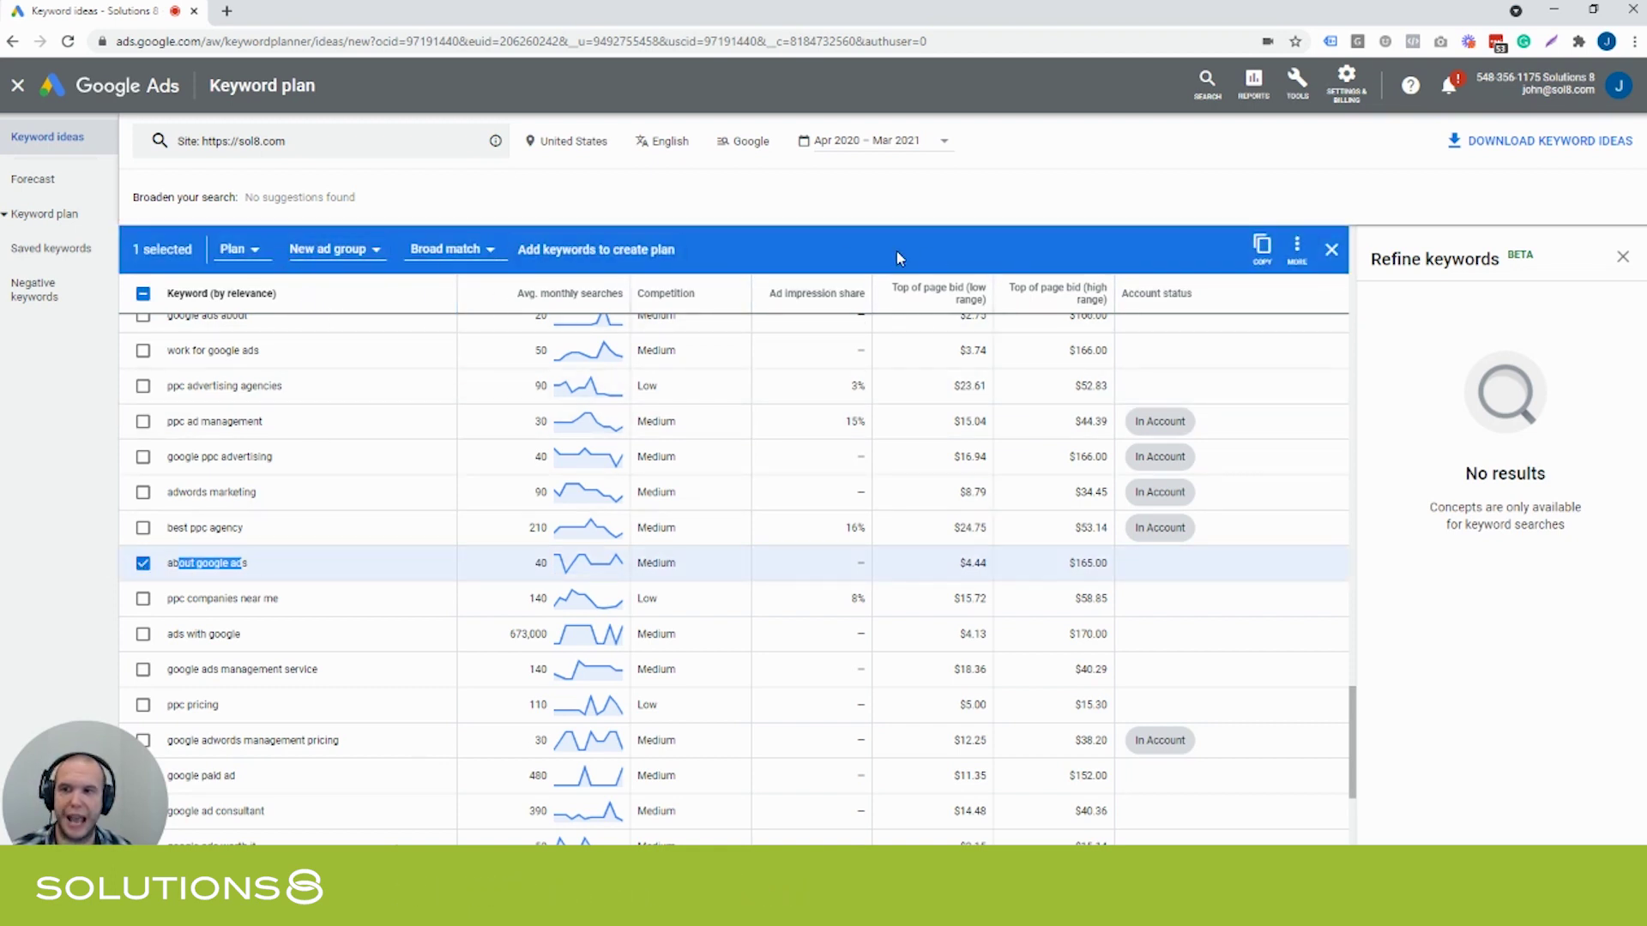
click(240, 251)
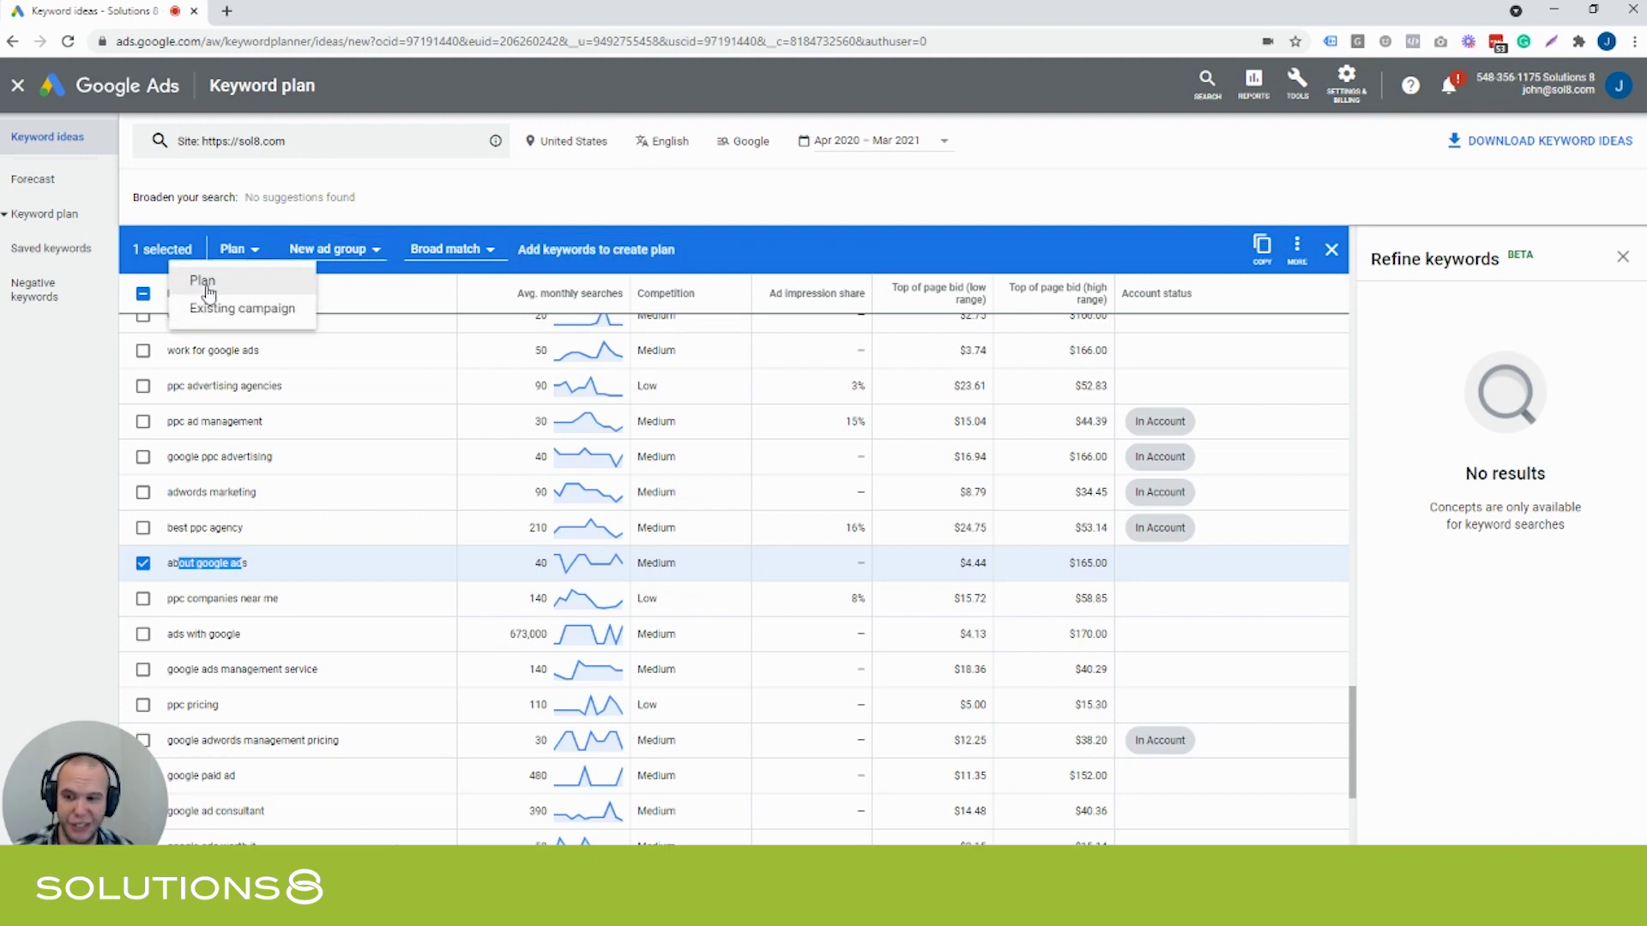
click(1332, 250)
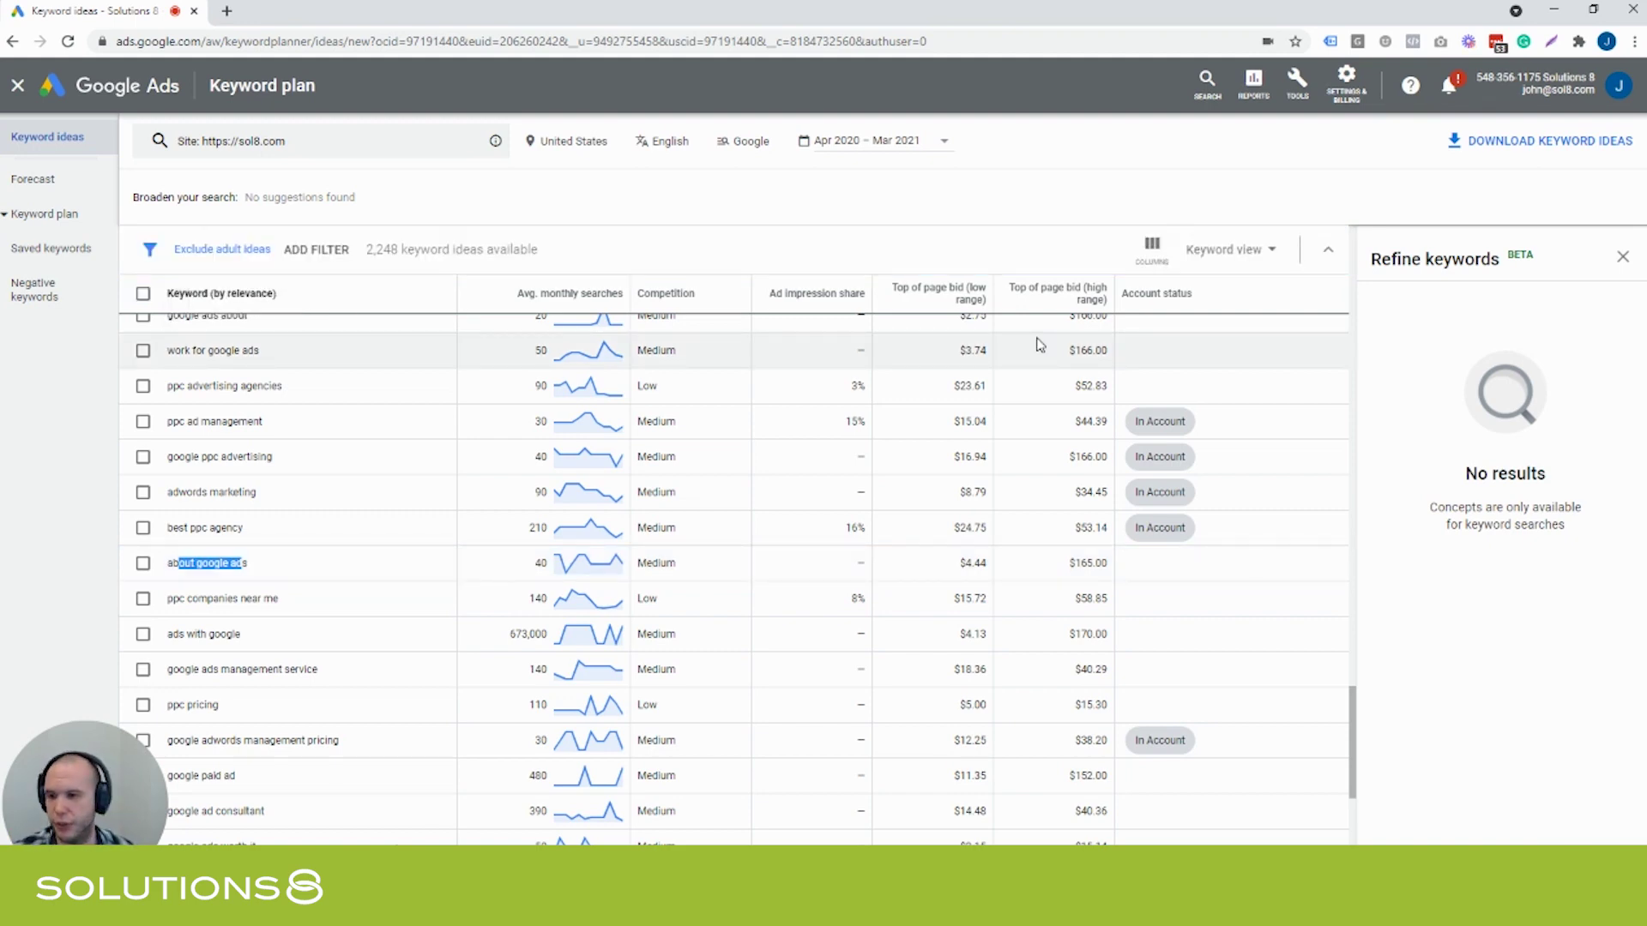
scroll(909, 574, down, 10)
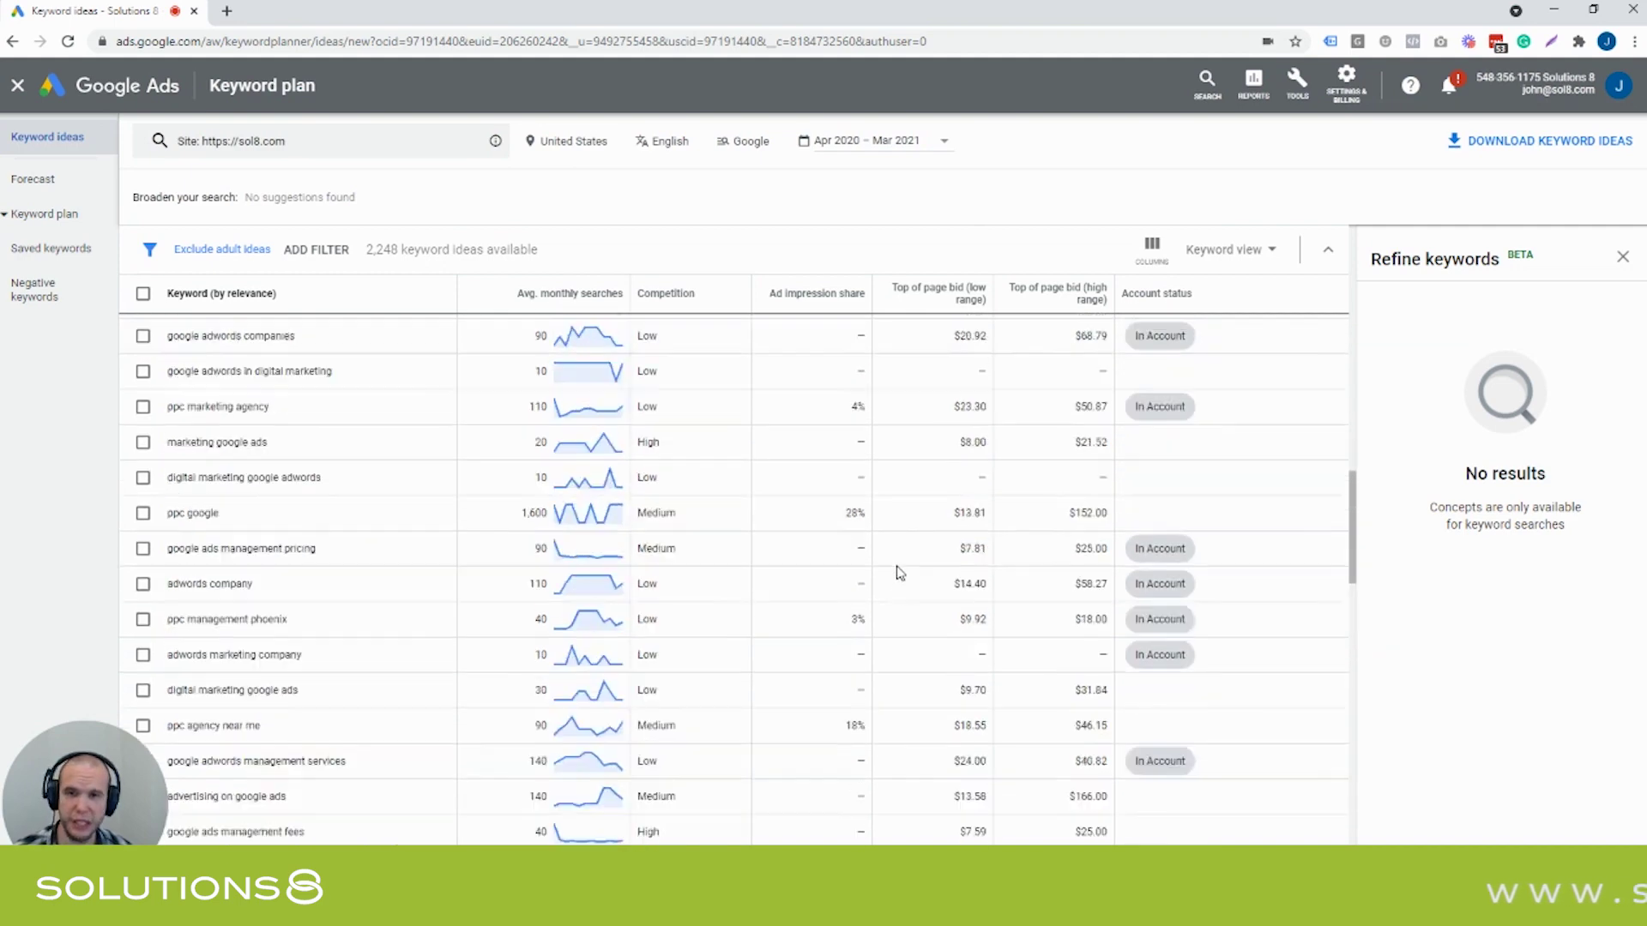
scroll(897, 571, up, 15)
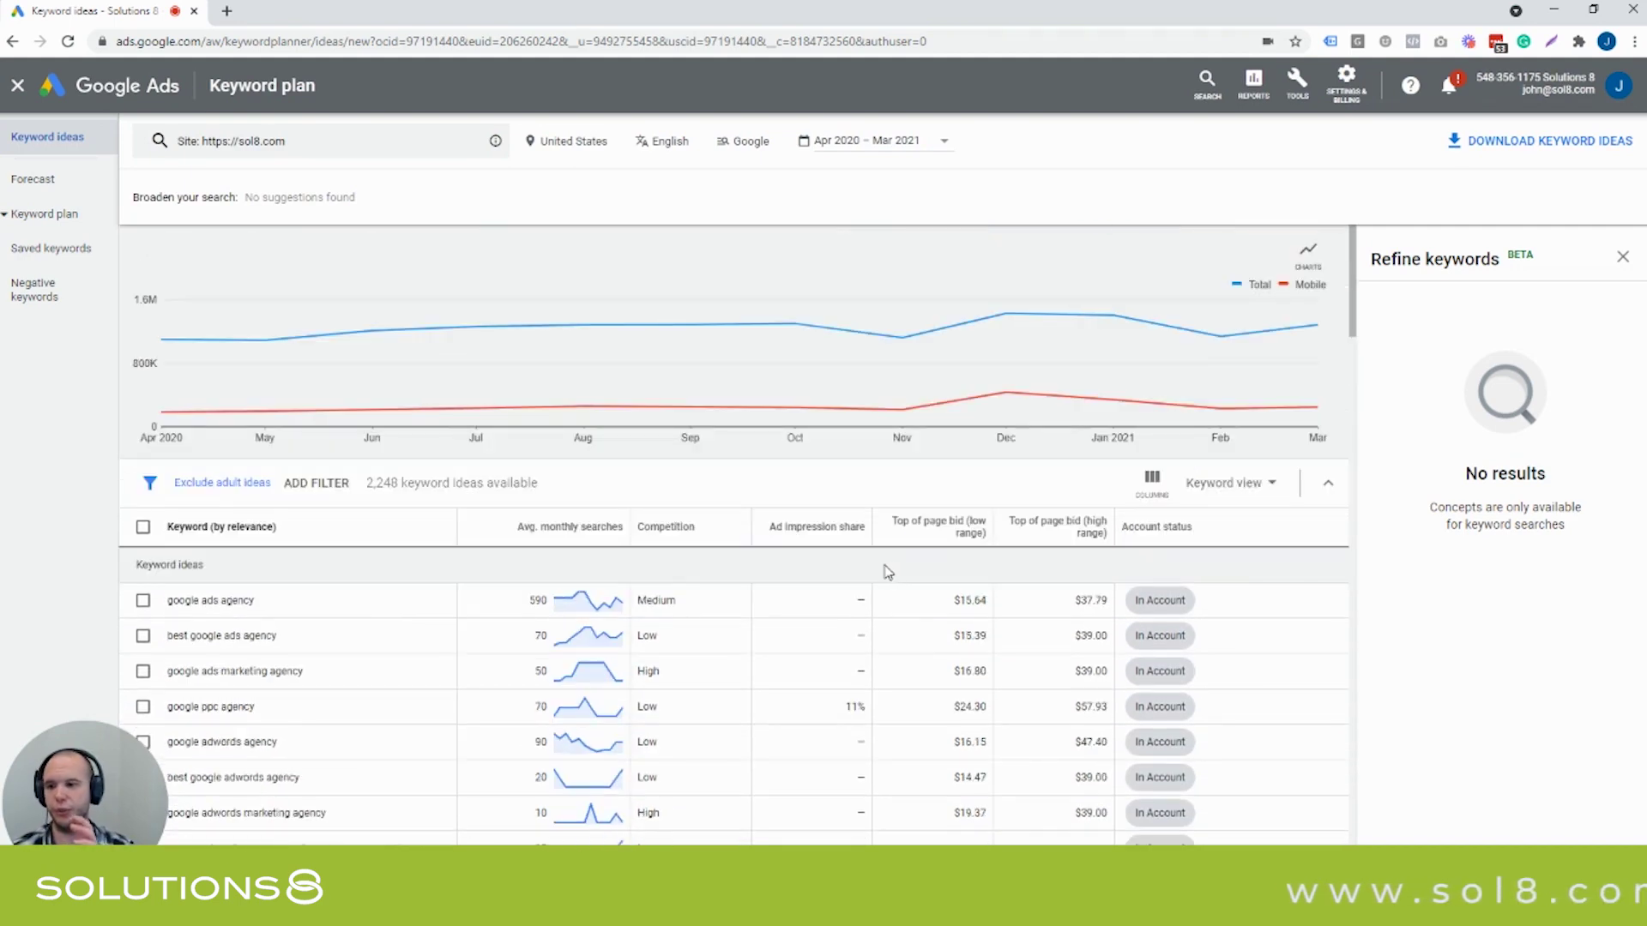